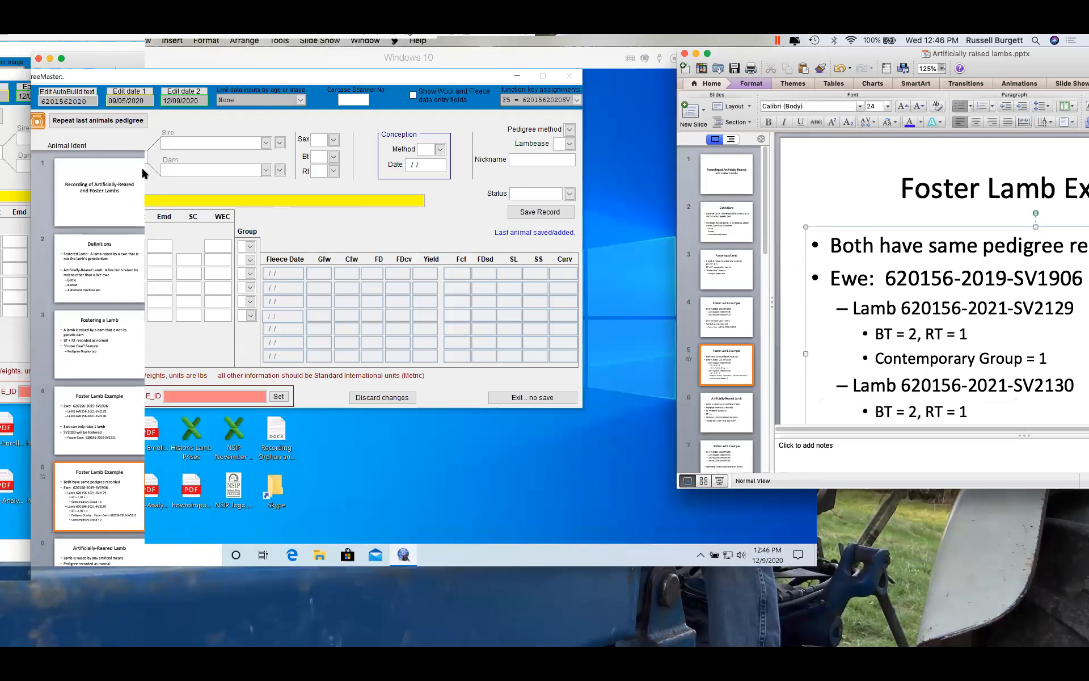
left_click(119, 160)
left_click(119, 158)
type("62")
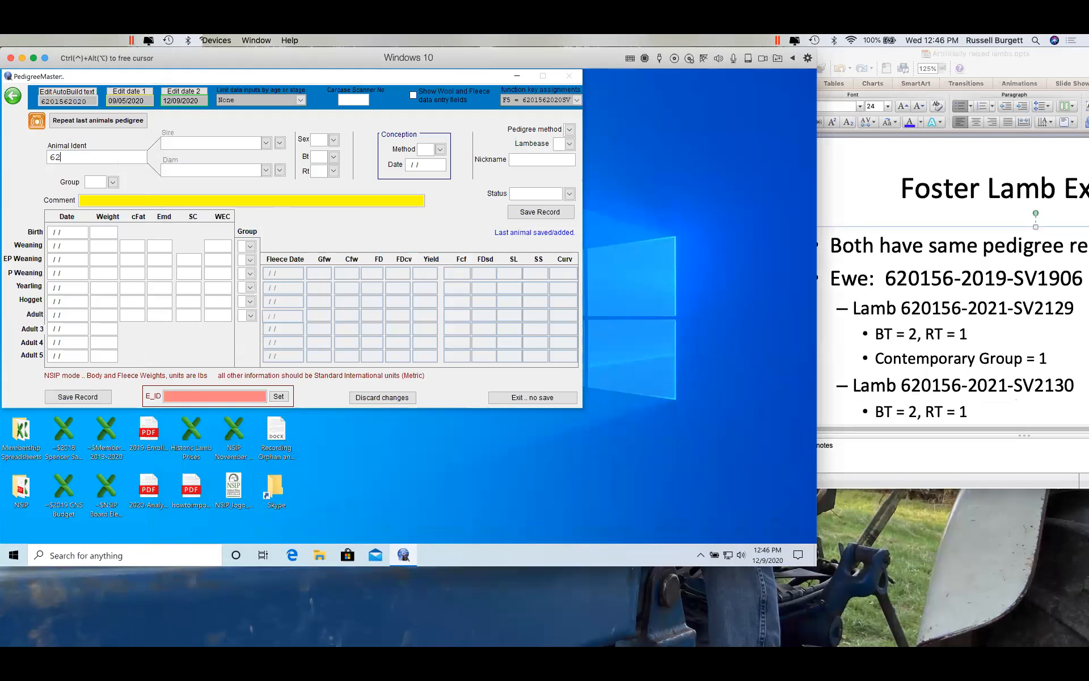
type("01562021SV2129")
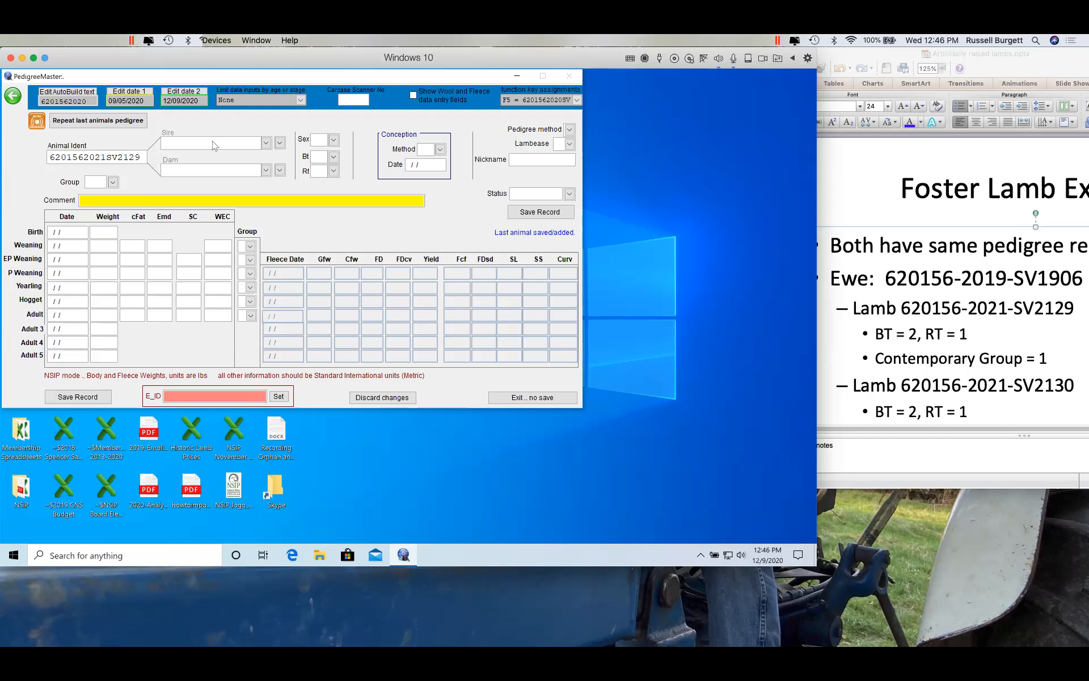
left_click(214, 169)
left_click(433, 350)
left_click(237, 171)
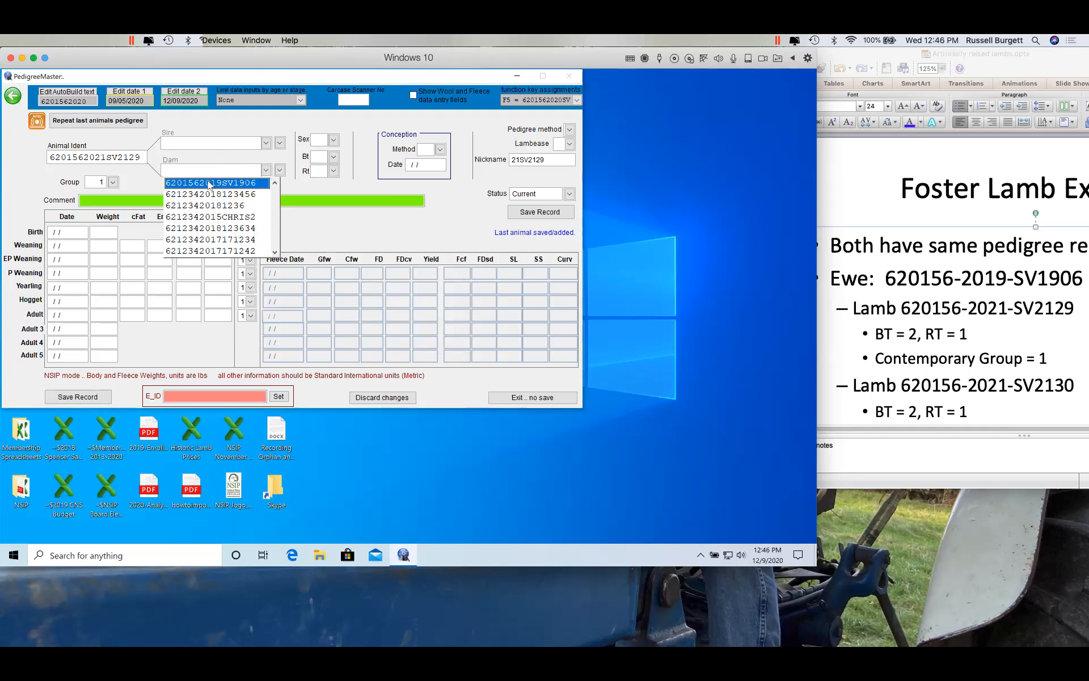
left_click(211, 183)
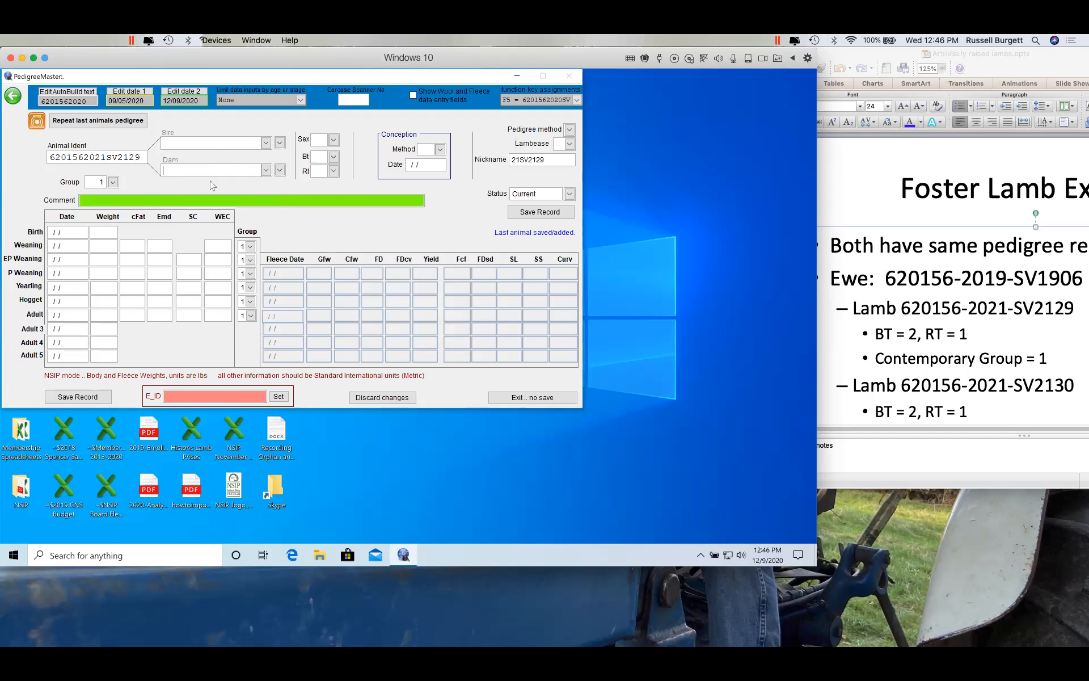
left_click(269, 142)
left_click(280, 142)
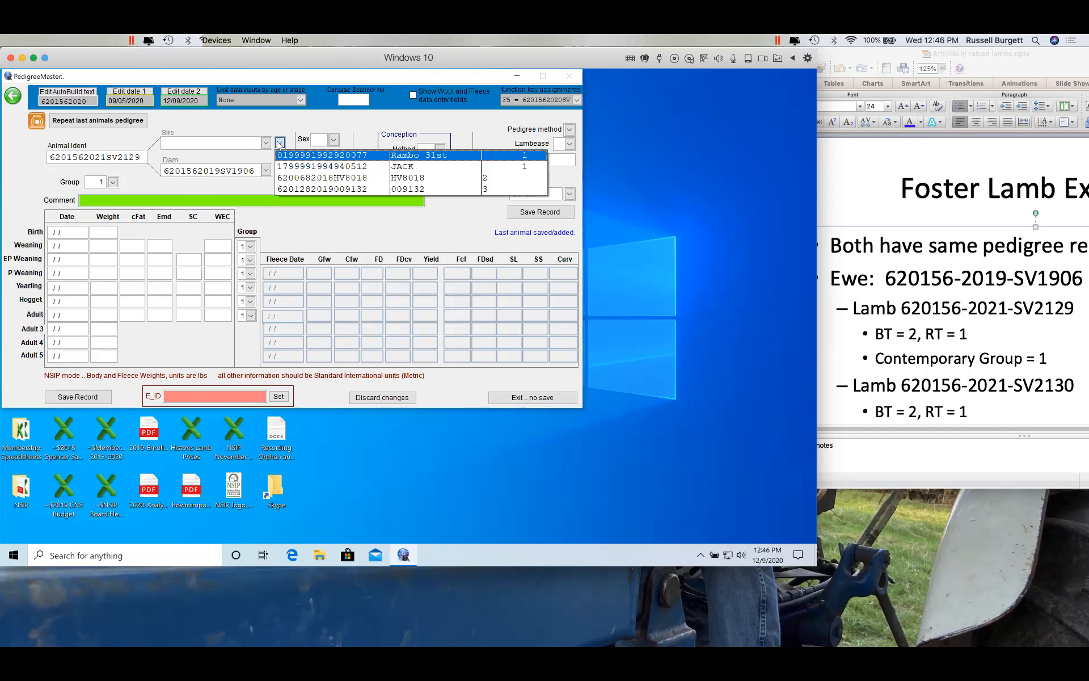
left_click(294, 178)
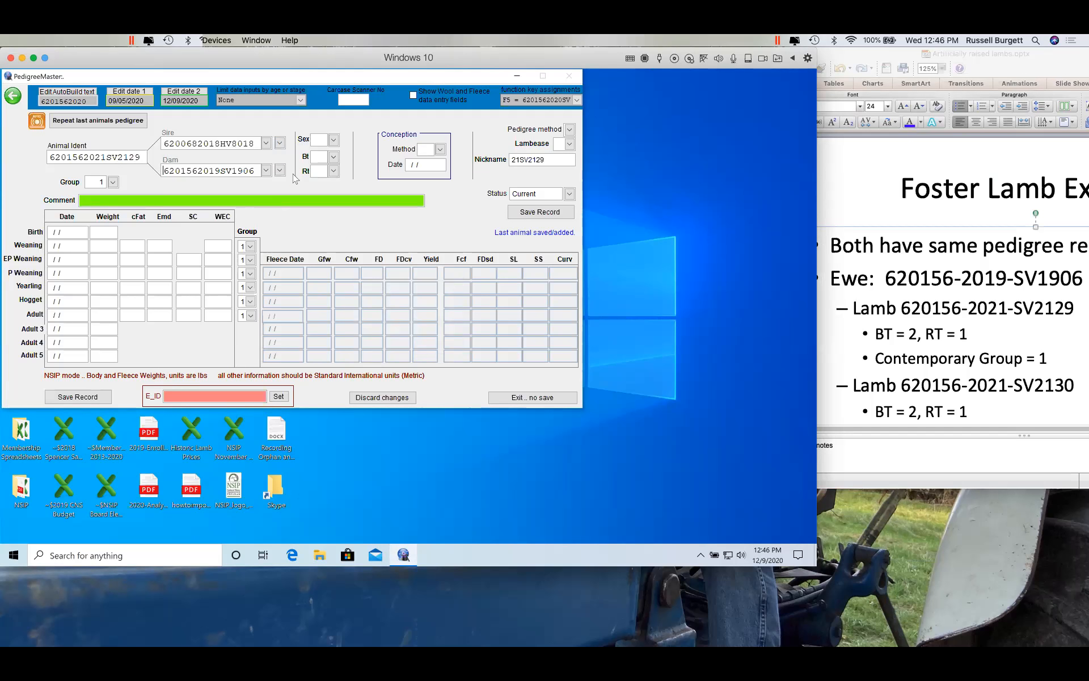
- Set the lamb's sex to 1, birth type to 2 (Twin) and rear type to 1
left_click(334, 140)
left_click(339, 152)
left_click(333, 157)
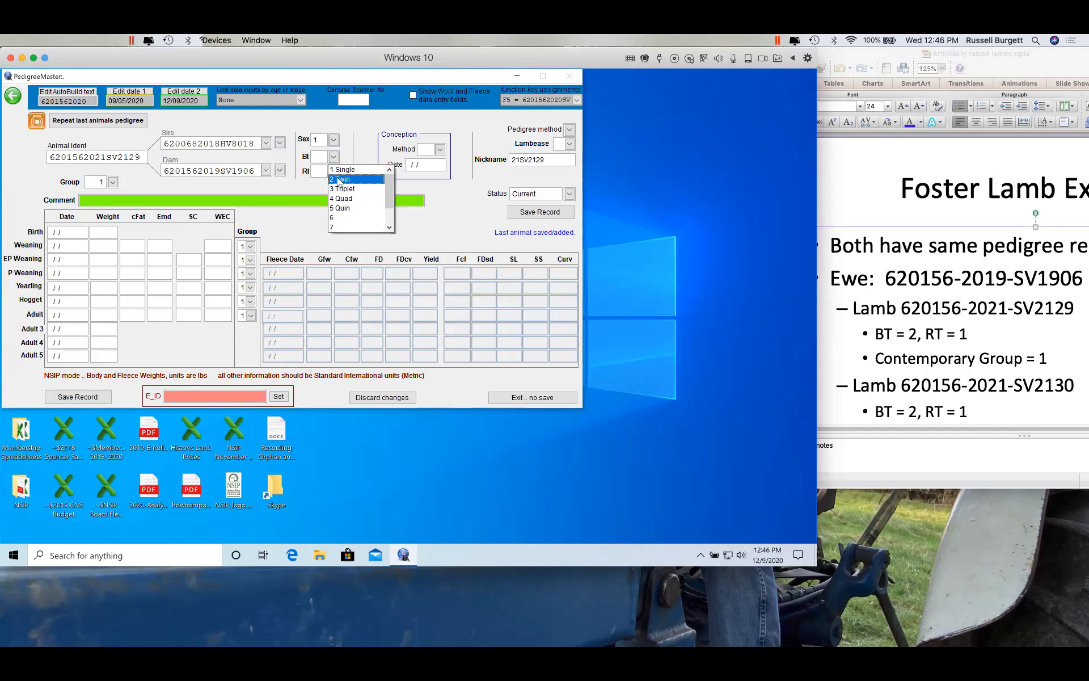
left_click(339, 179)
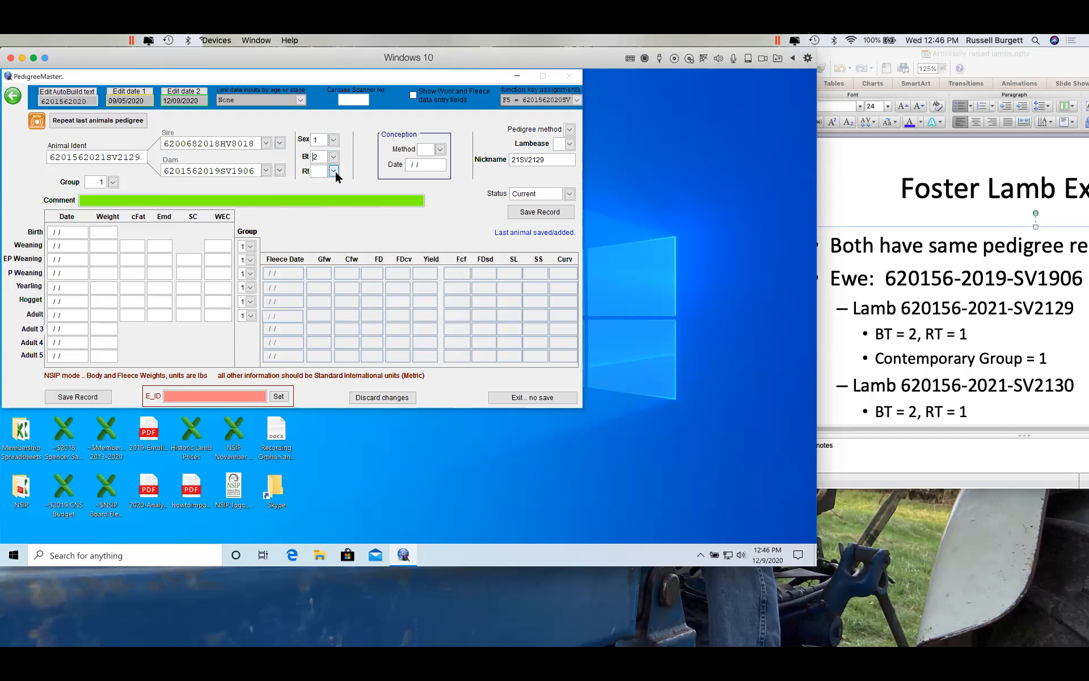
left_click(334, 170)
left_click(341, 184)
- Enter 01/01/2021 as the lamb's birth date and save the record
left_click(50, 230)
type("01/01/20")
left_click(76, 397)
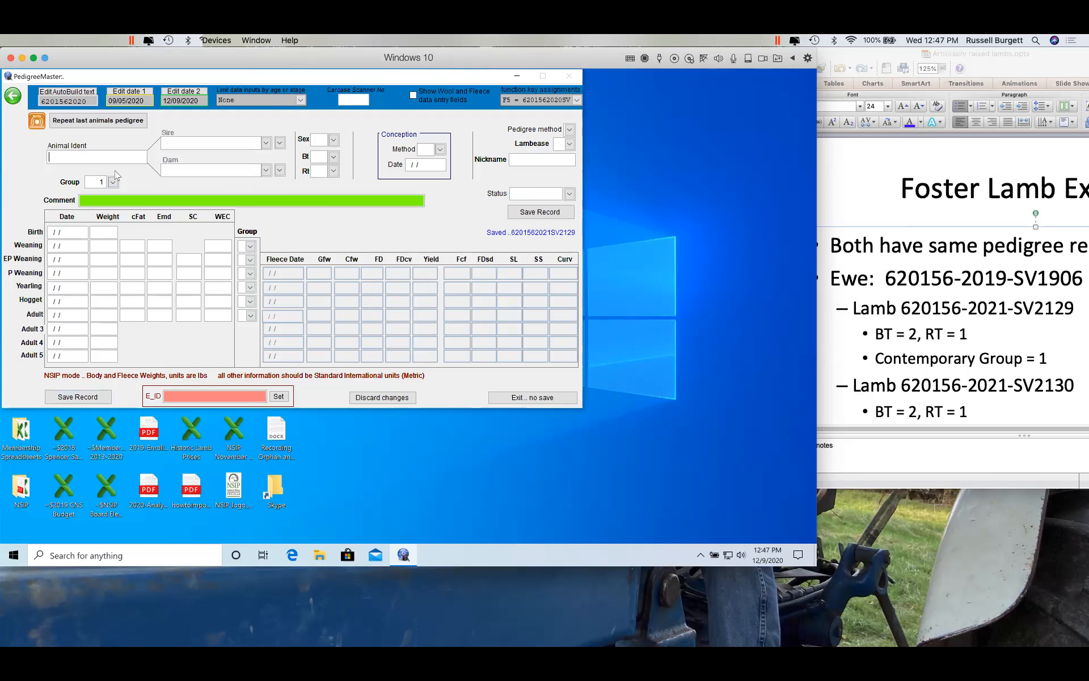
left_click(92, 154)
type("6201562021SV2130")
left_click(89, 122)
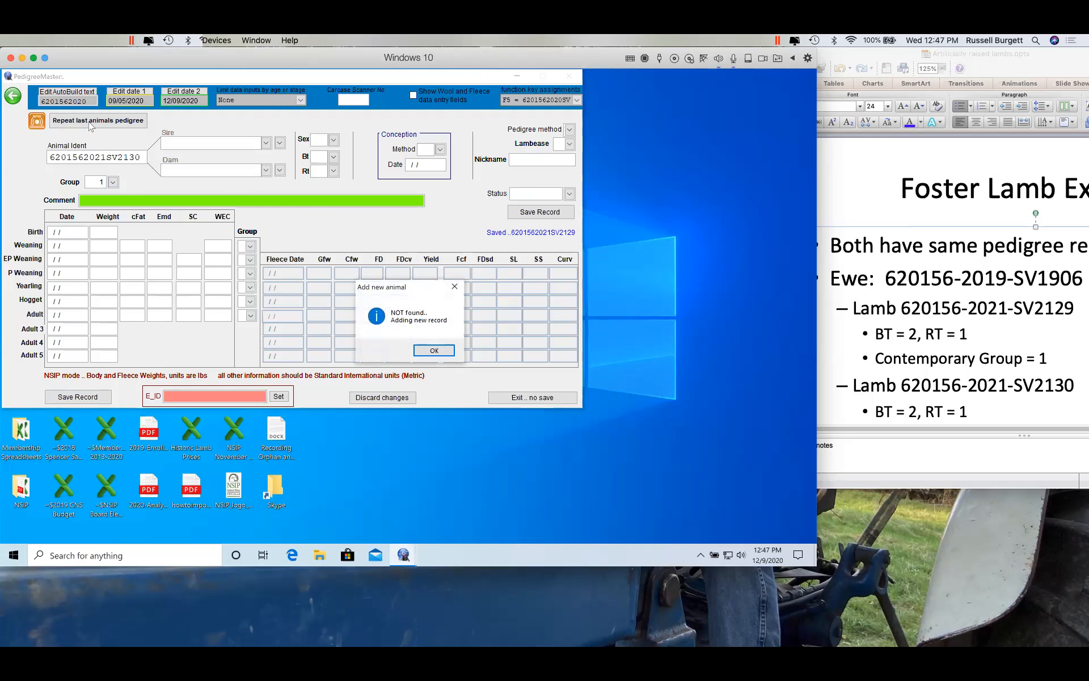
key("Return")
key("Return")
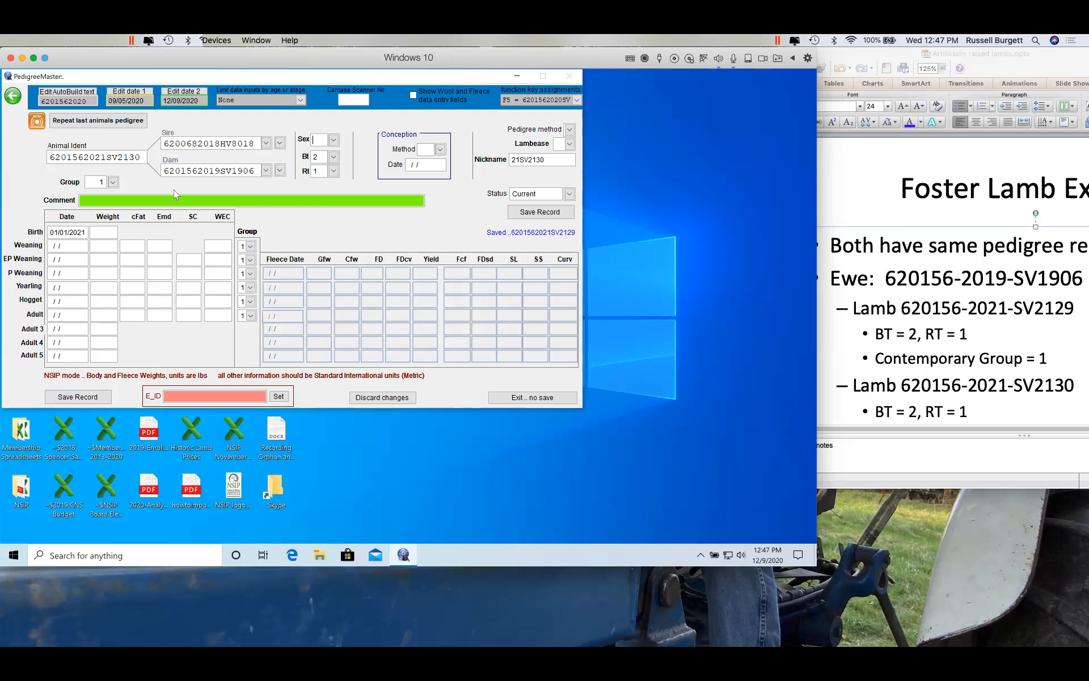
- Set the second lamb's sex to 1 and birth weight to 7.5, save the record, and exit record entry
left_click(333, 140)
left_click(339, 156)
left_click(103, 232)
type("7.5")
left_click(78, 396)
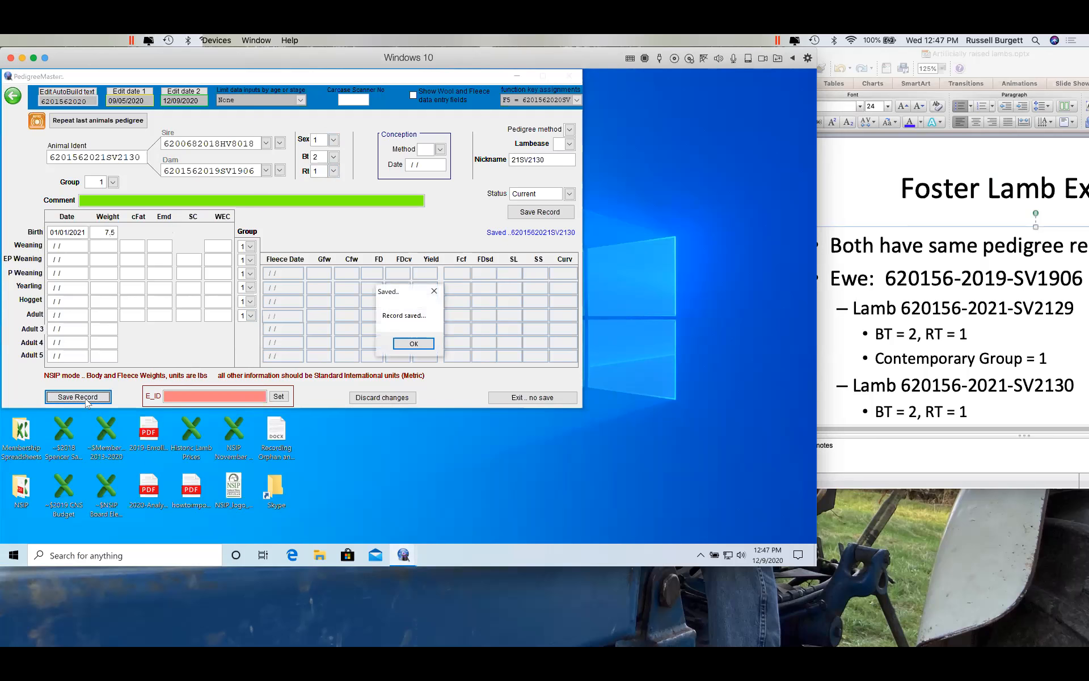
left_click(514, 394)
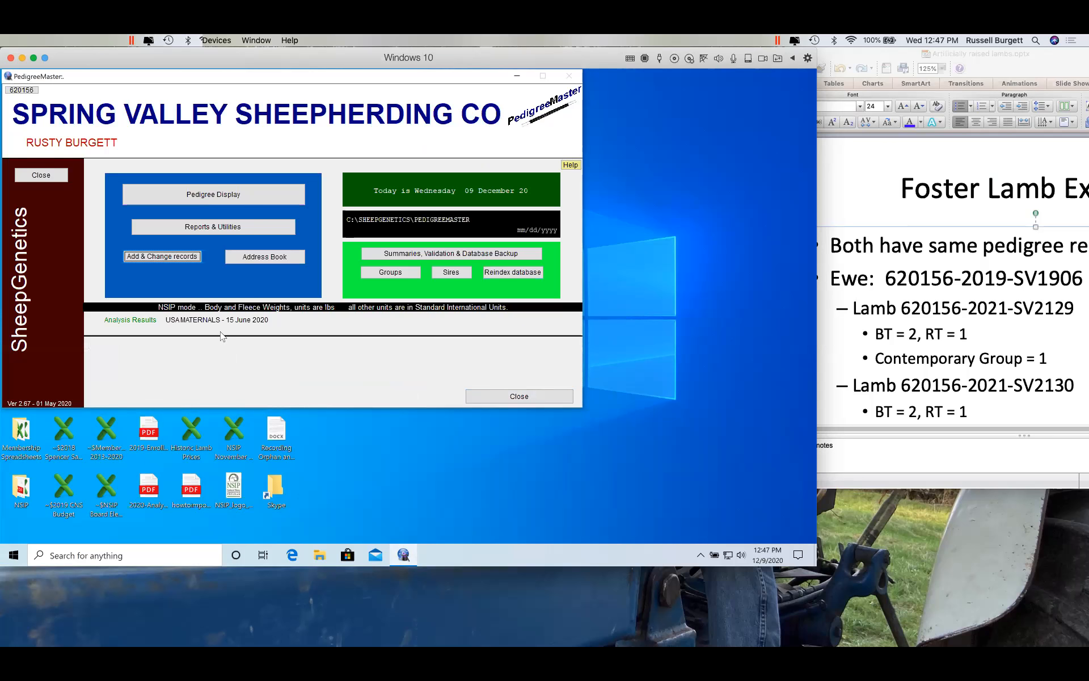
scroll(1015, 392, "down", 3)
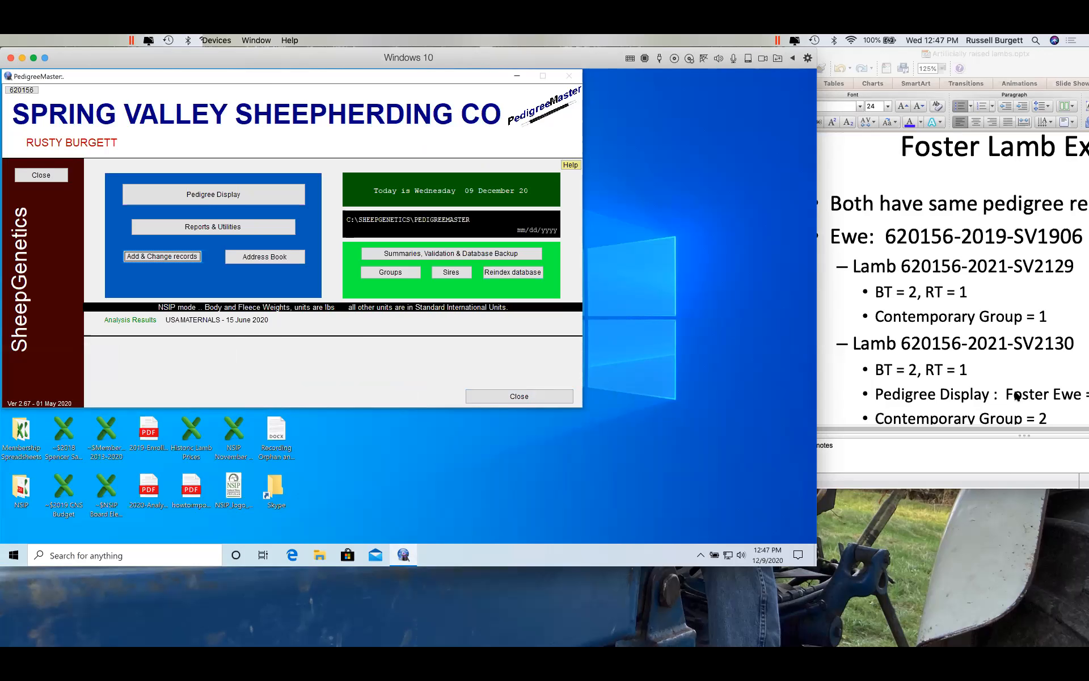
scroll(1013, 388, "right", 2)
scroll(1013, 388, "down", 1)
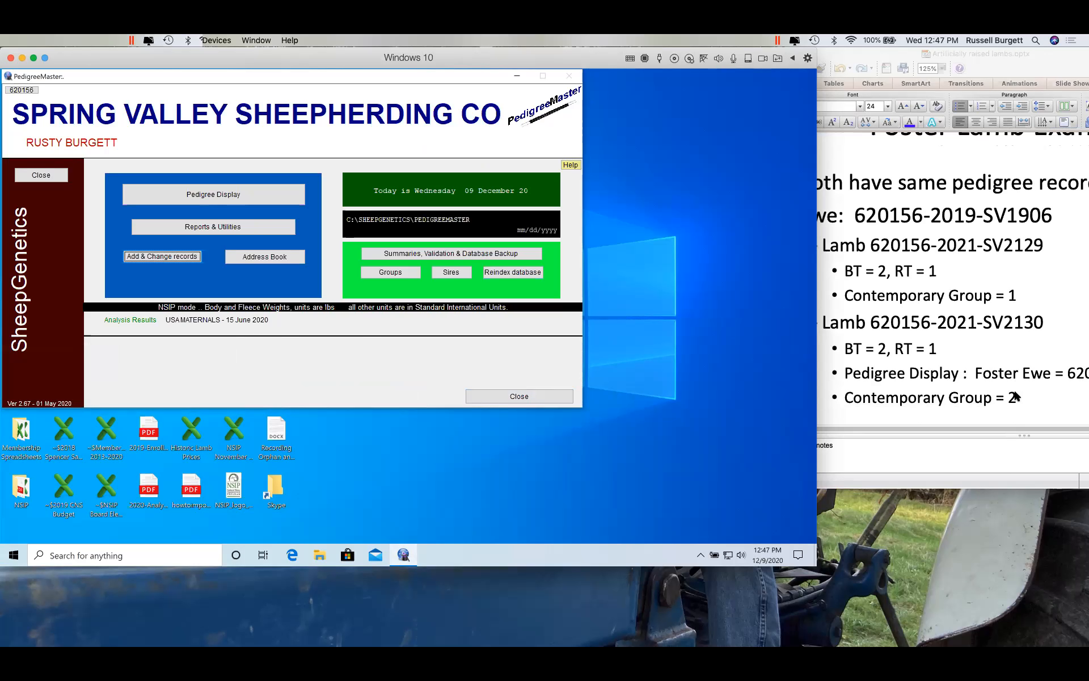
left_click(208, 195)
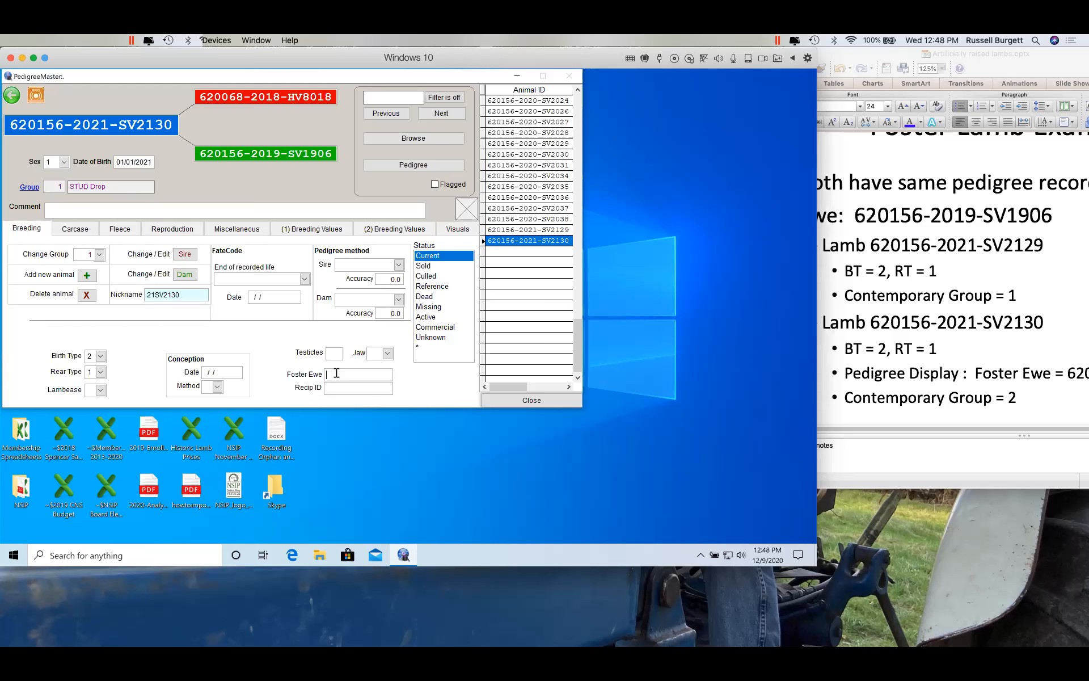
left_click(1022, 53)
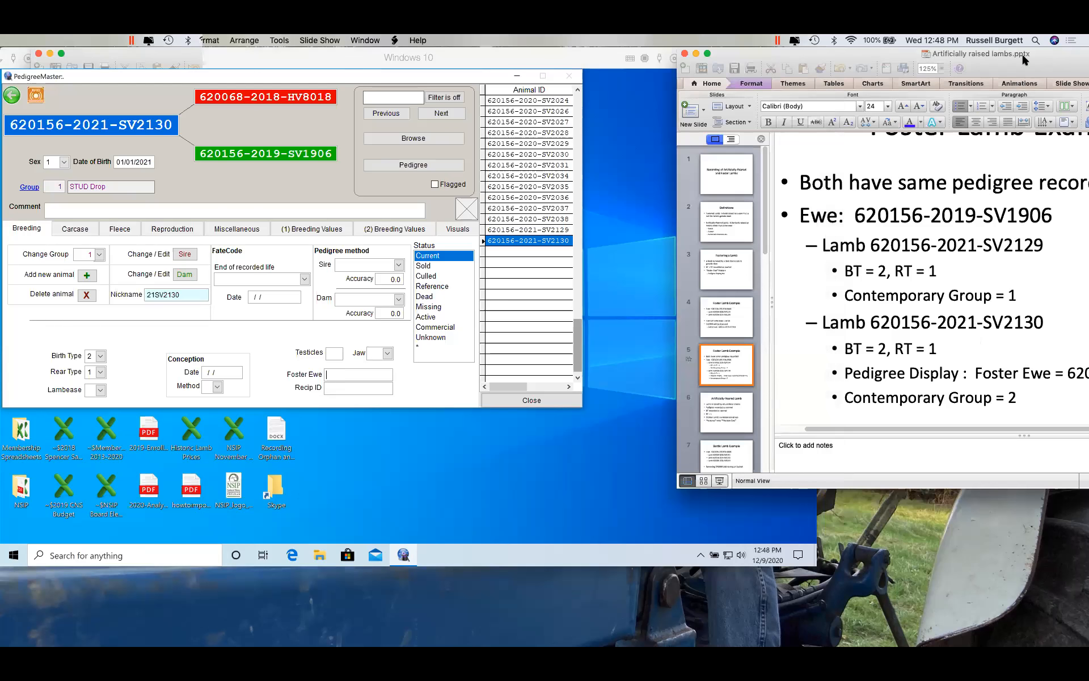
left_click_drag(1024, 49, 870, 46)
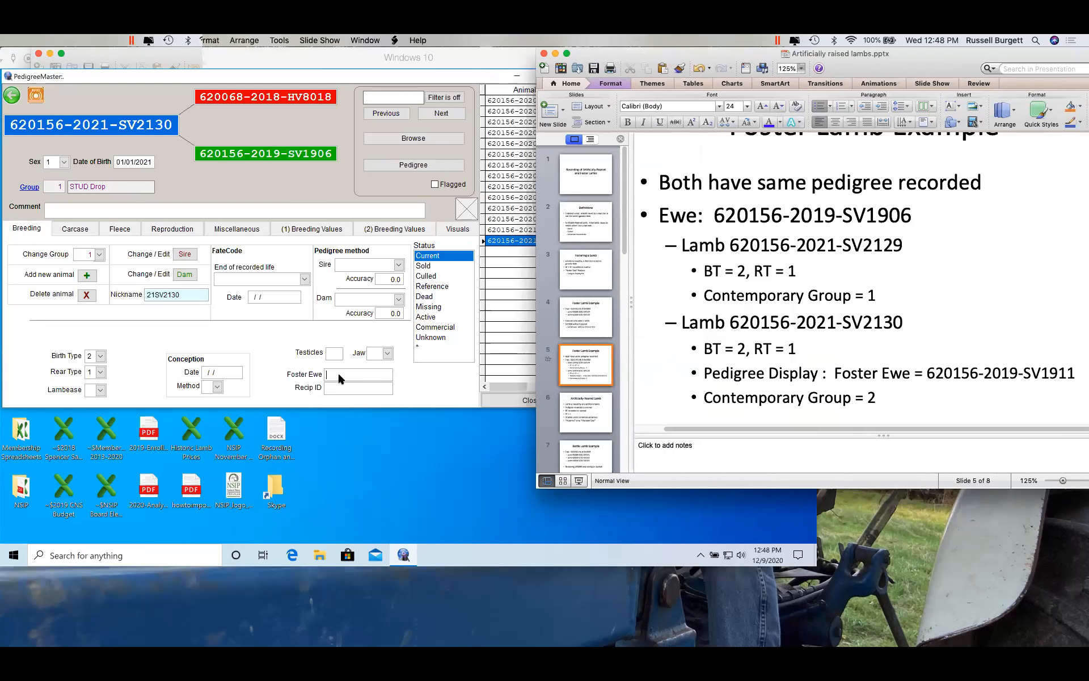
left_click(337, 371)
left_click(338, 374)
type("62")
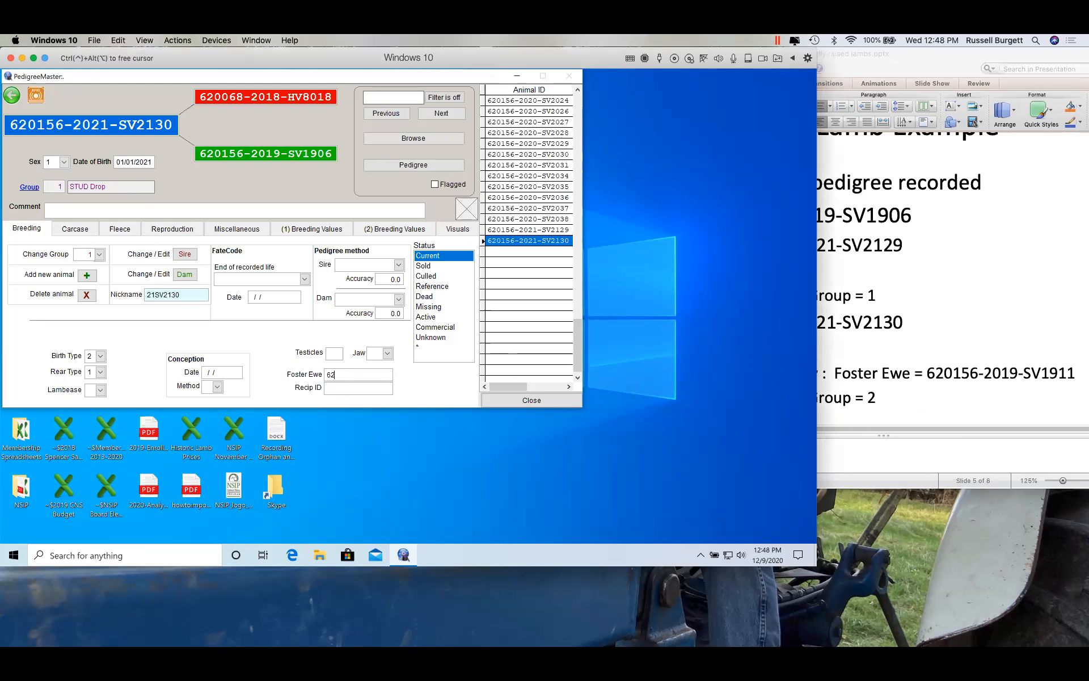
type("01562019SV1911")
left_click(416, 385)
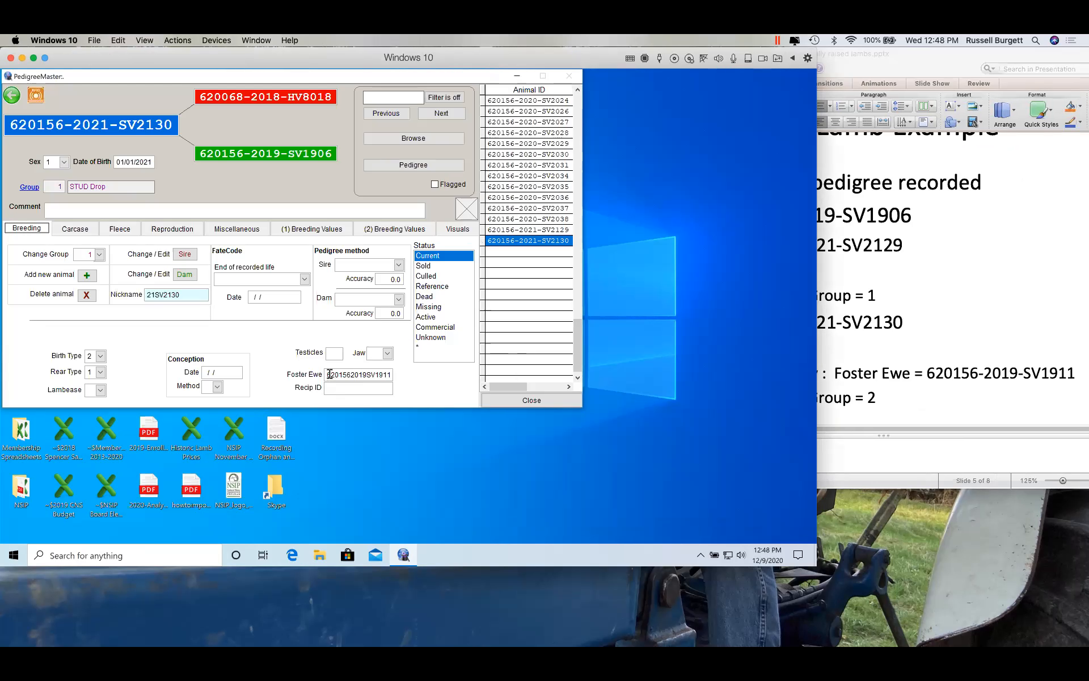
left_click_drag(327, 374, 411, 378)
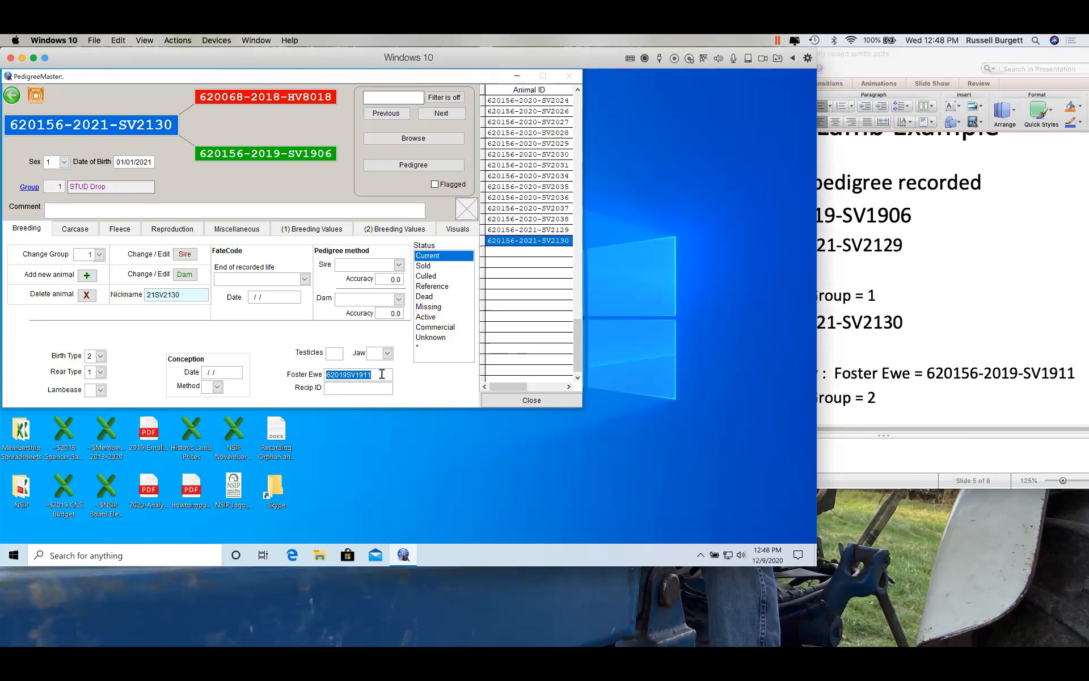
left_click(382, 374)
key("Left")
type("20156")
key("Tab")
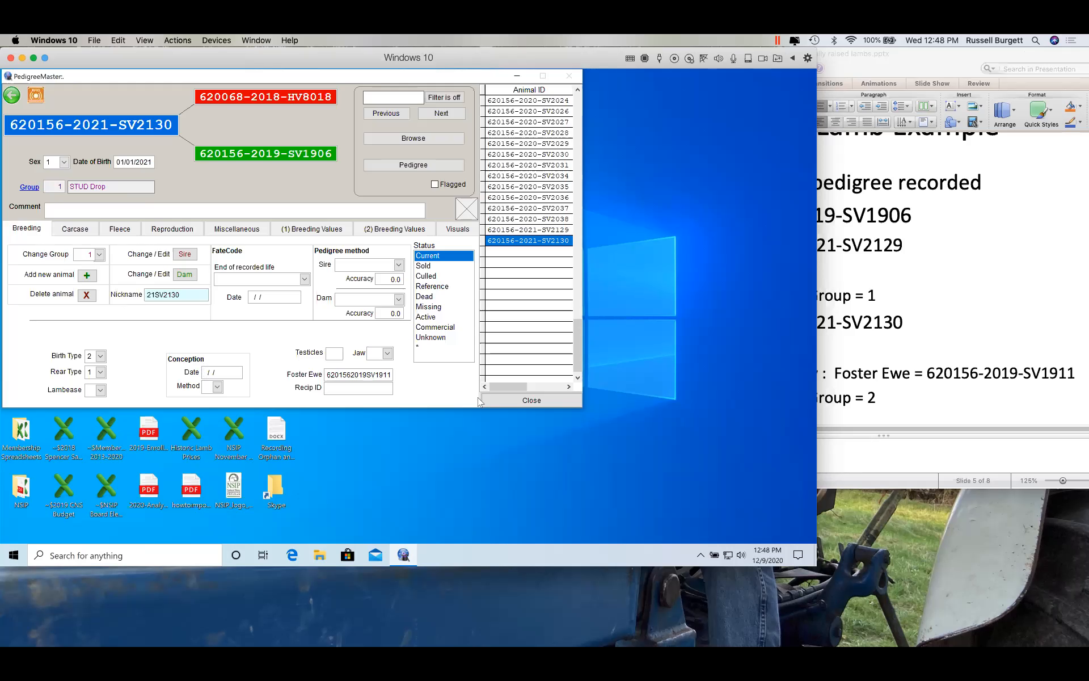
left_click(413, 378)
left_click(376, 373)
left_click(884, 401)
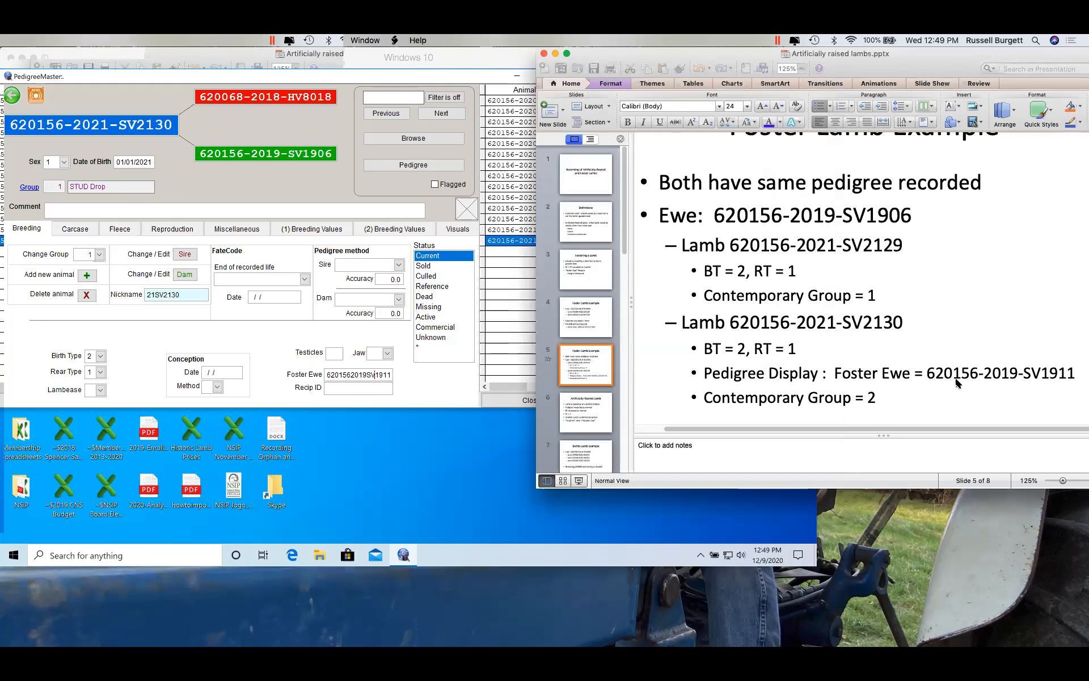
left_click_drag(878, 397, 757, 402)
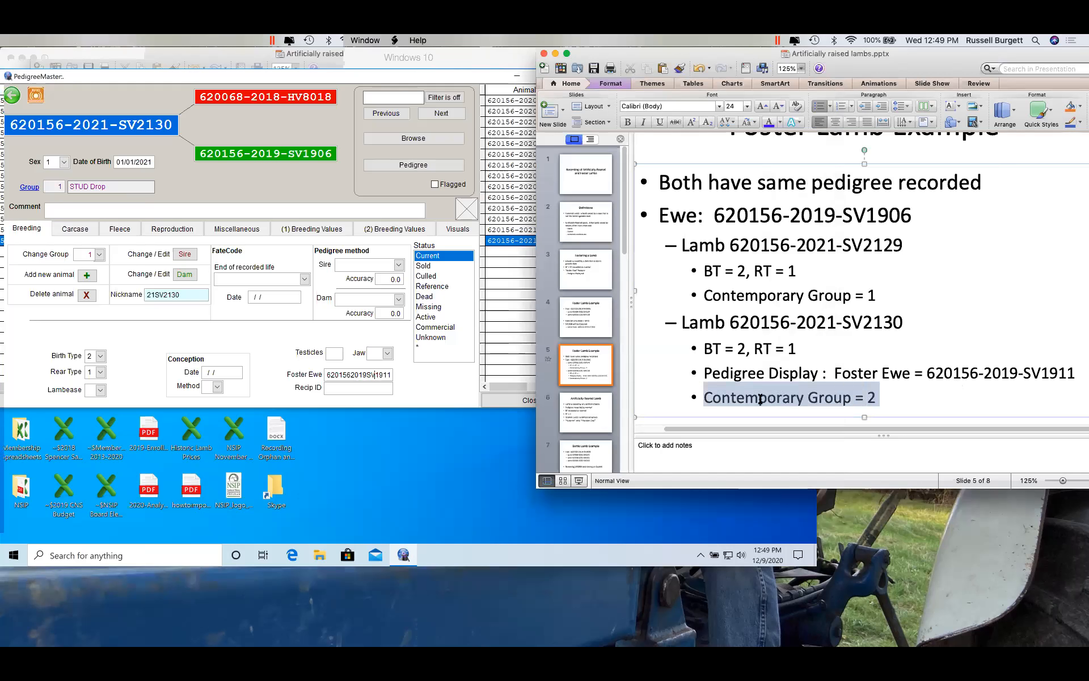
left_click(879, 397)
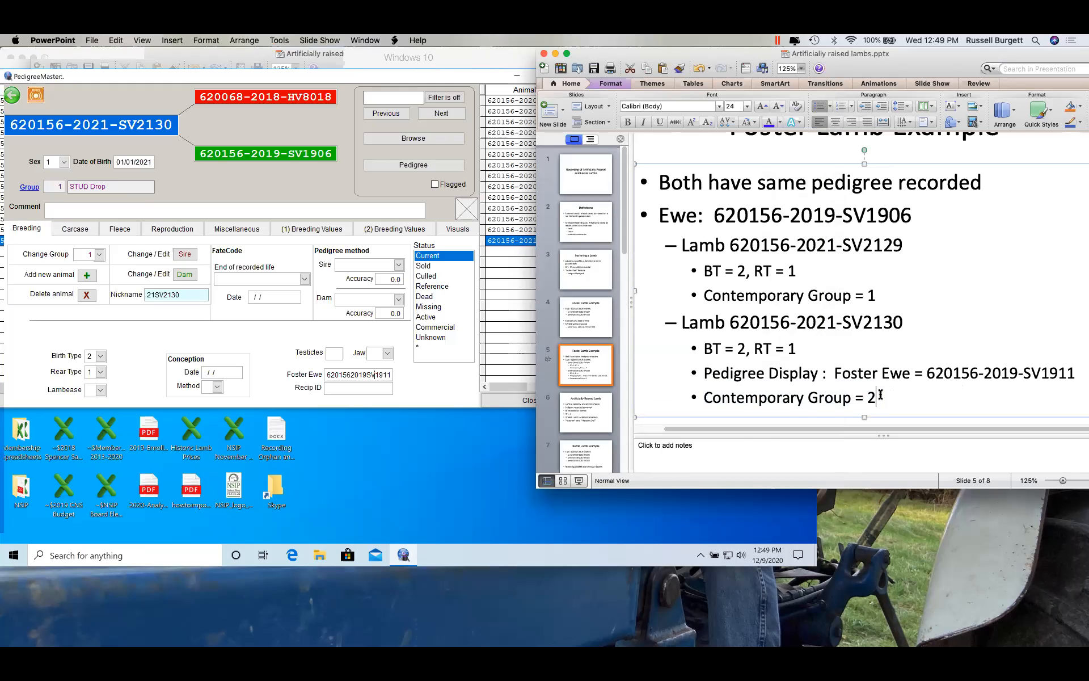
left_click_drag(862, 396, 732, 401)
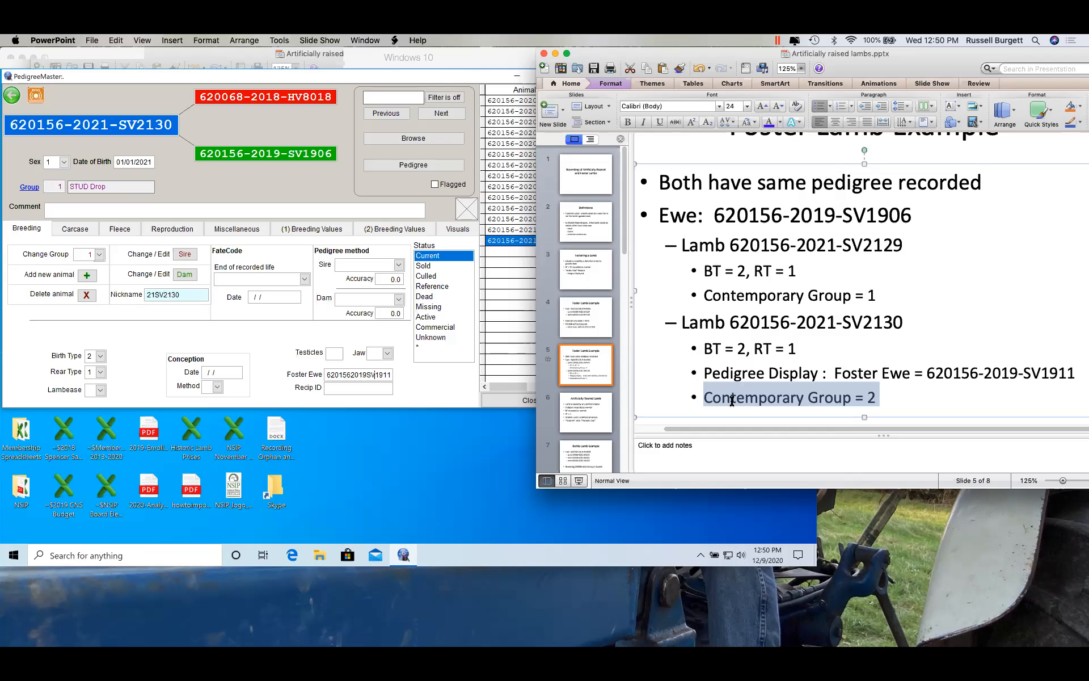
left_click(731, 401)
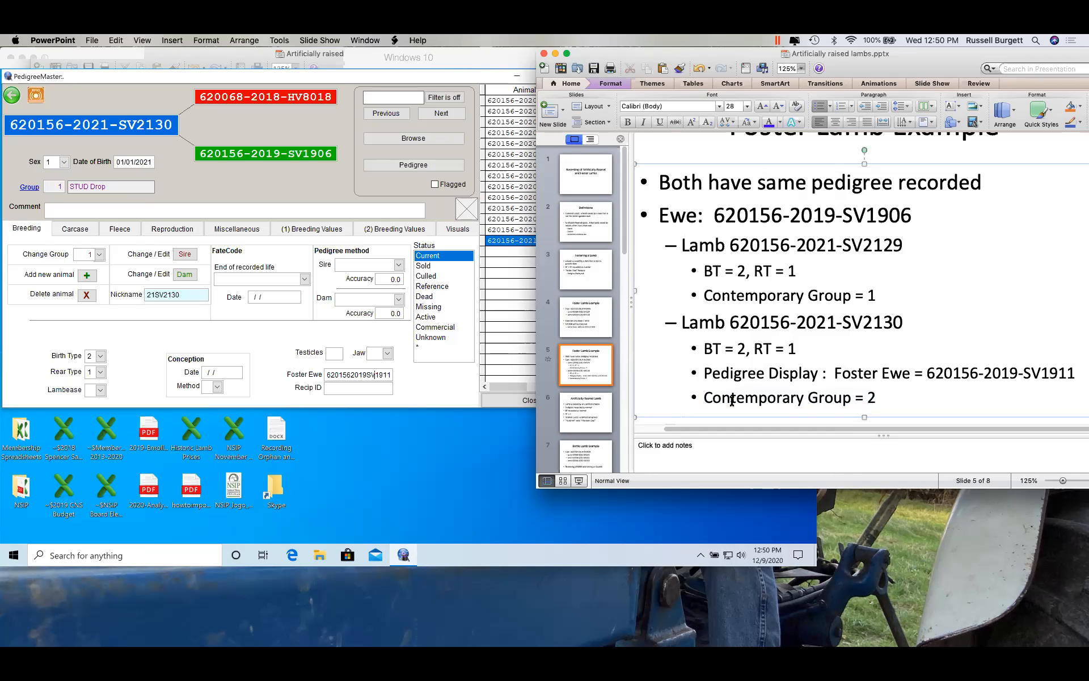
- Append "(if managed differently)" to the "Contemporary Group = 2" bullet on the Foster Lamb Example slide
left_click_drag(882, 397, 869, 397)
left_click(877, 397)
type("(f")
type("f managed di")
type("fferently)")
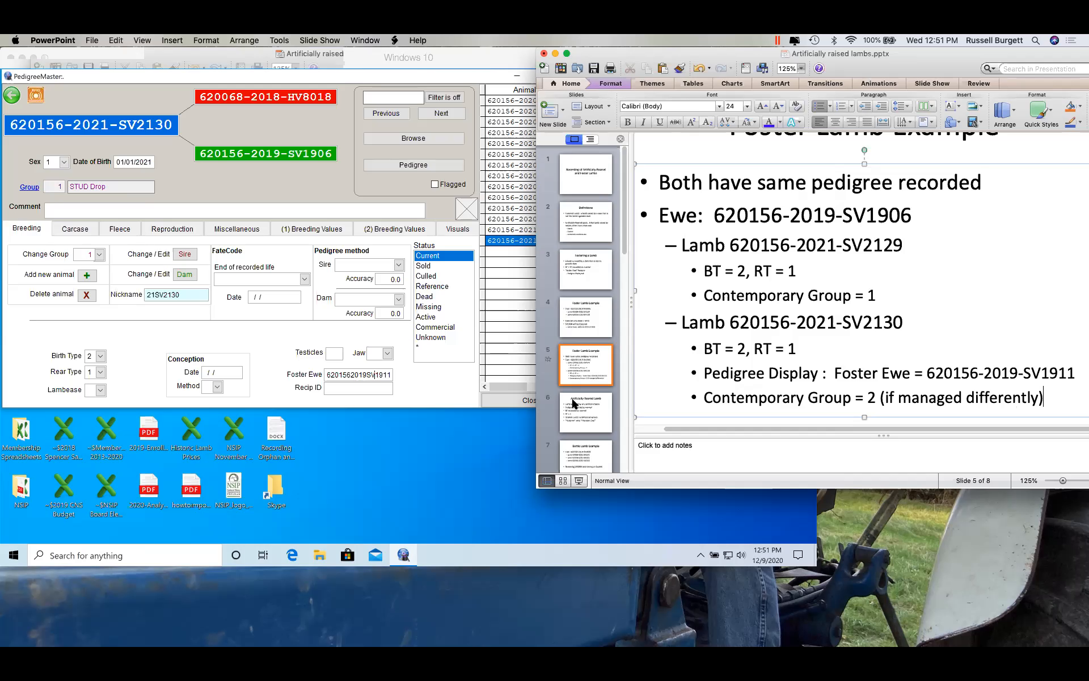
- Close the Pedigree Display in PedigreeMaster and switch back to the PowerPoint presentation
left_click(449, 369)
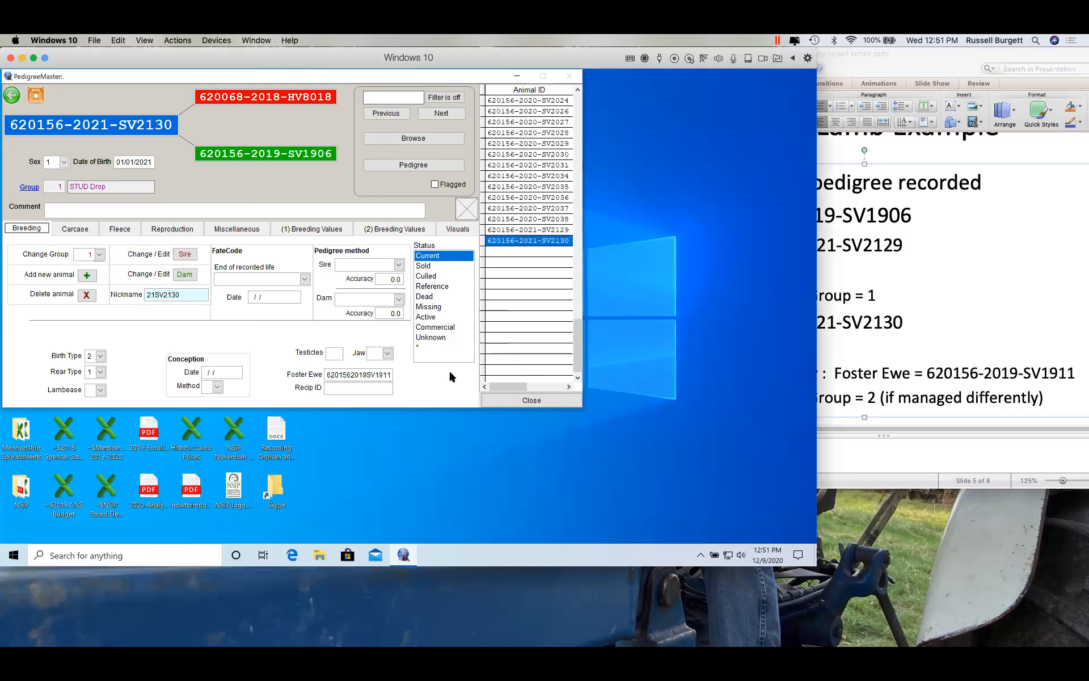
left_click(516, 401)
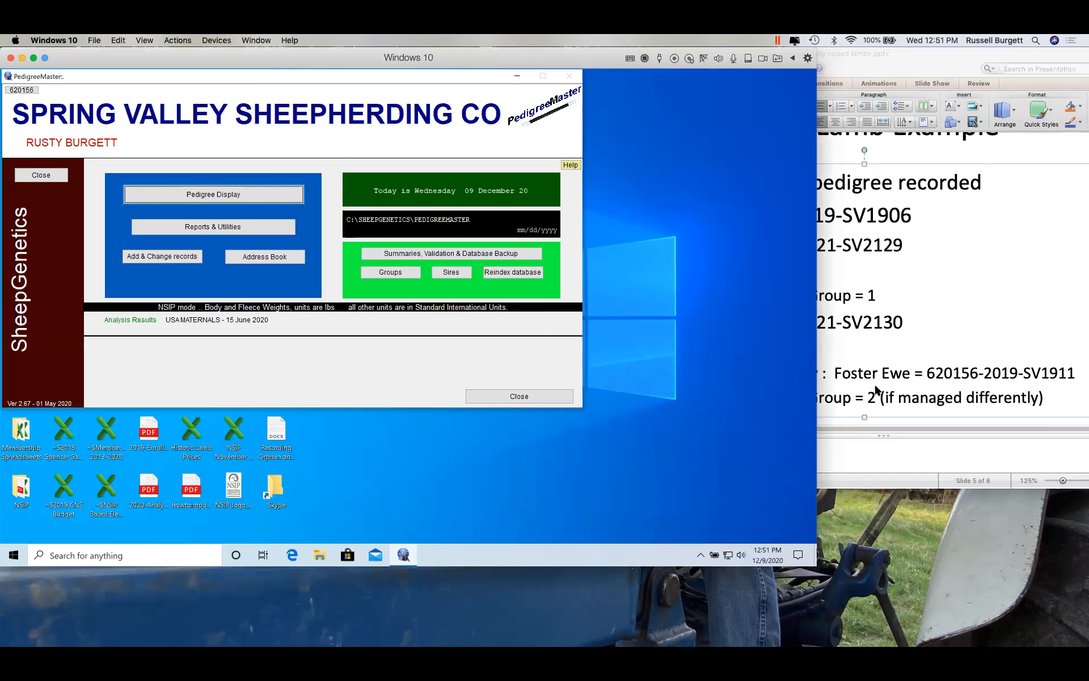
left_click(1013, 342)
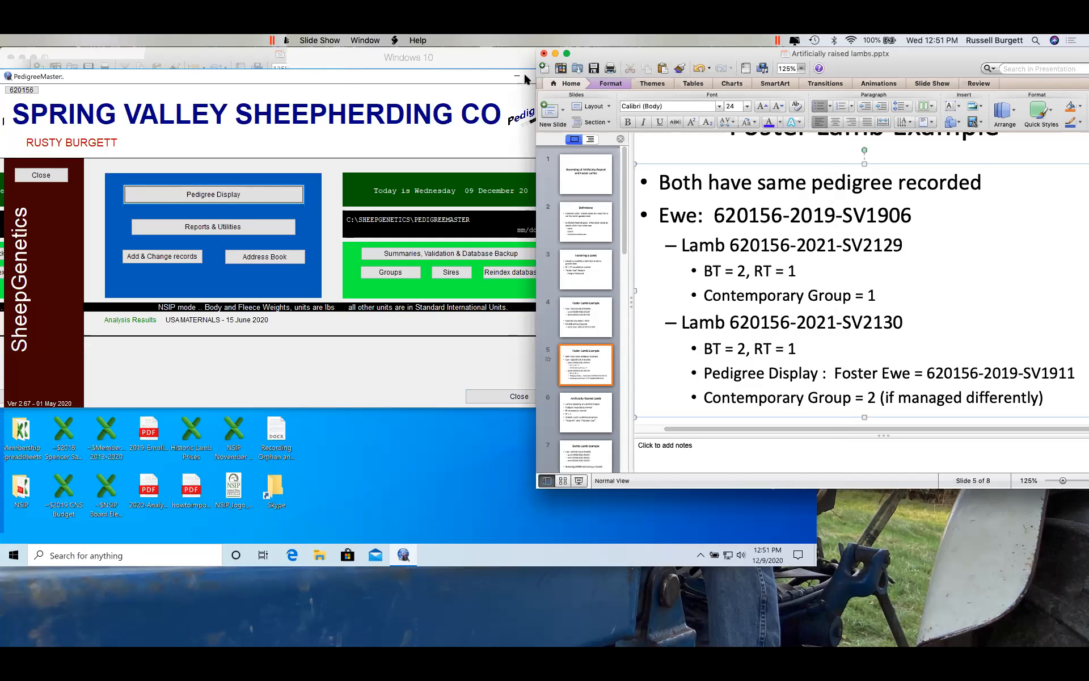
left_click(481, 66)
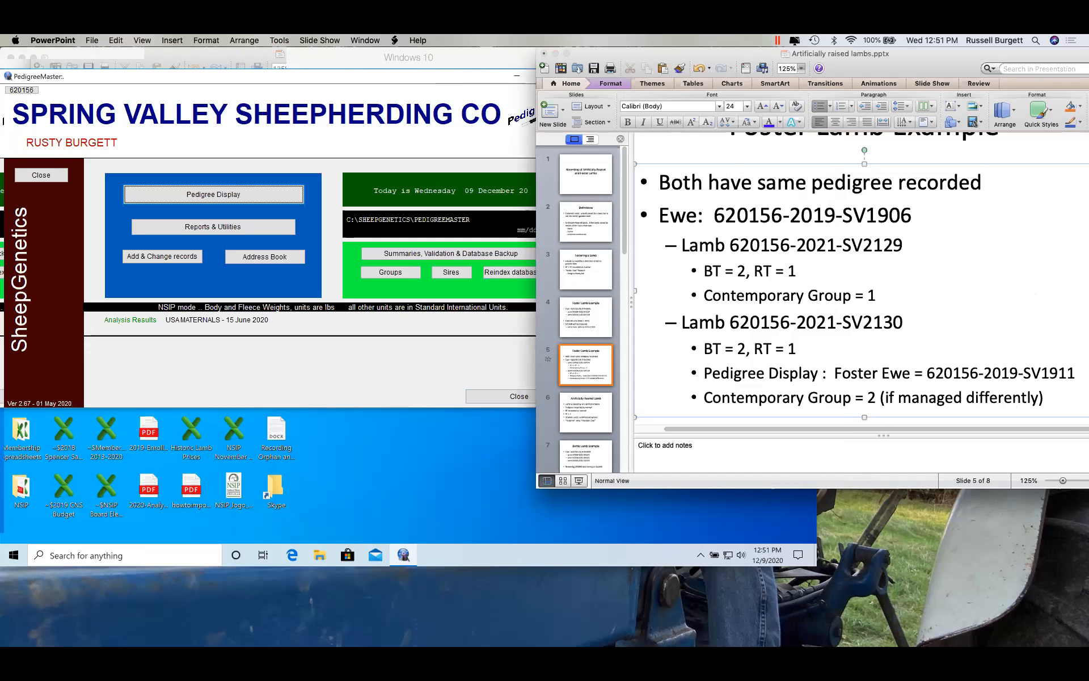
- Go to slide 6, "Artificially-Reared Lamb", and place the text cursor at the end of "BT recorded as normal"
left_click(590, 408)
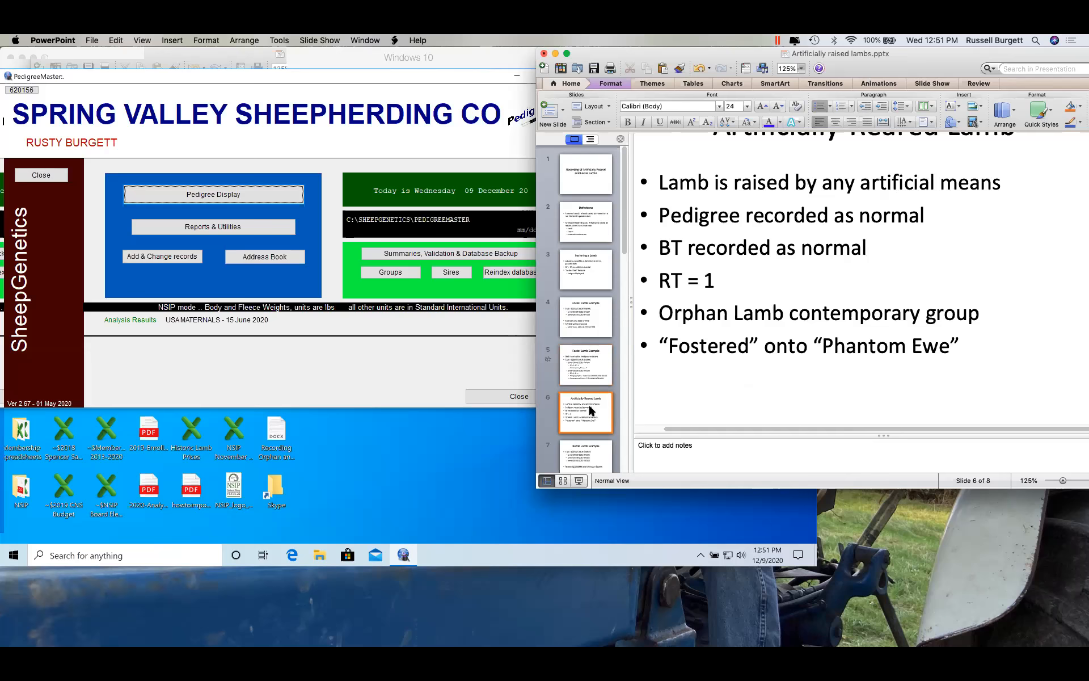
scroll(878, 343, "up", 1)
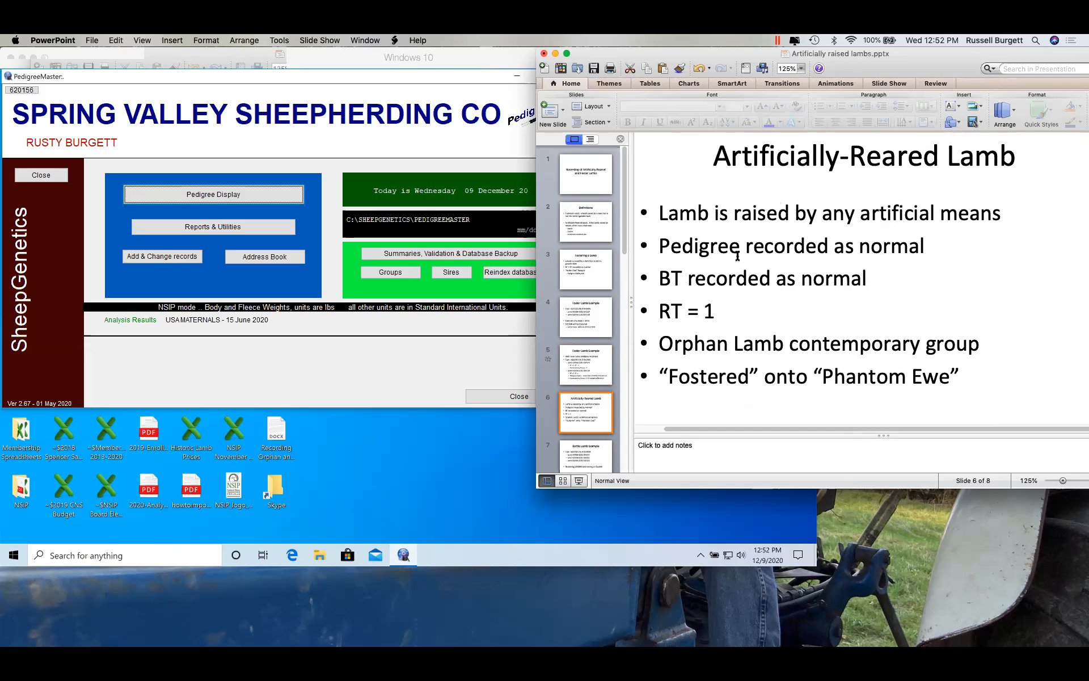
left_click(870, 278)
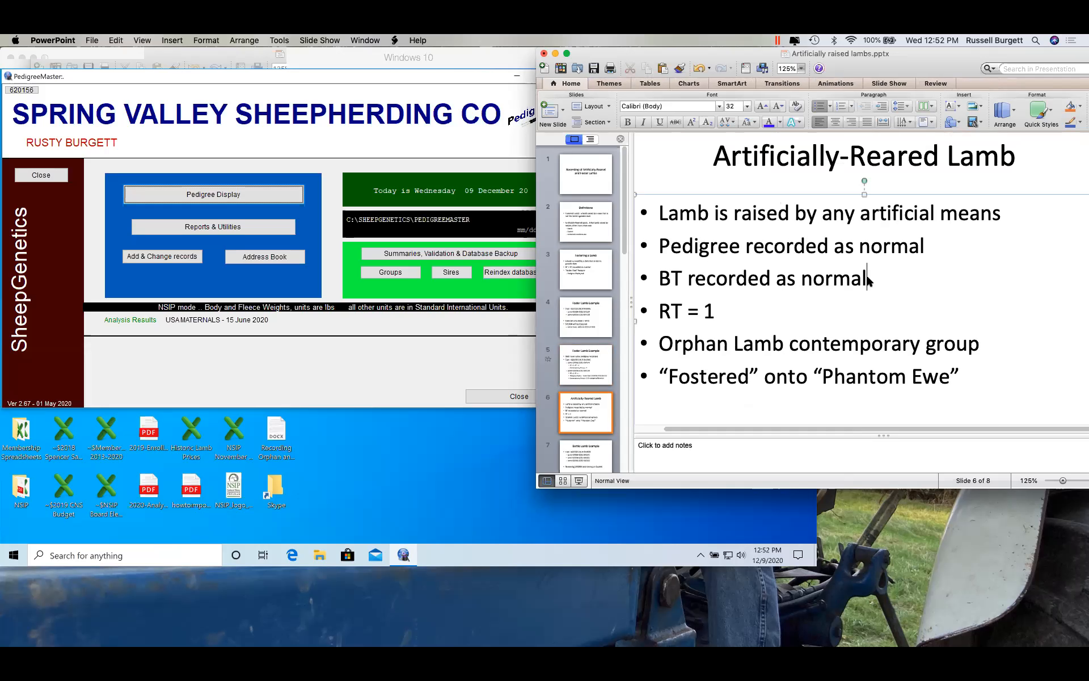
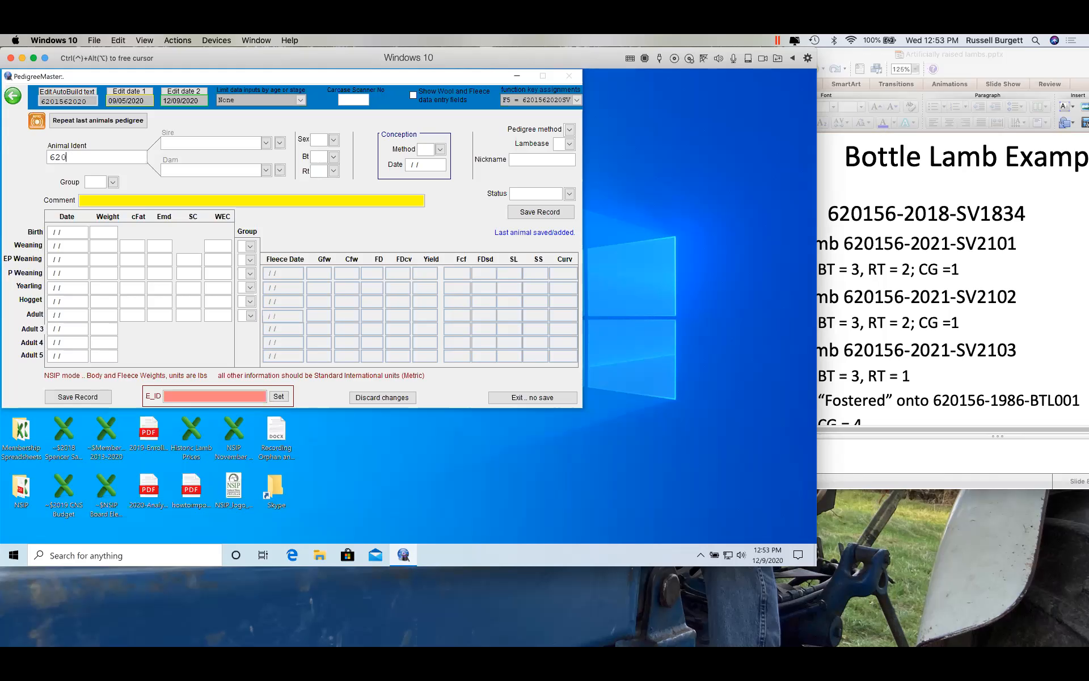
type("1562021SV2101")
key("Tab")
key("Return")
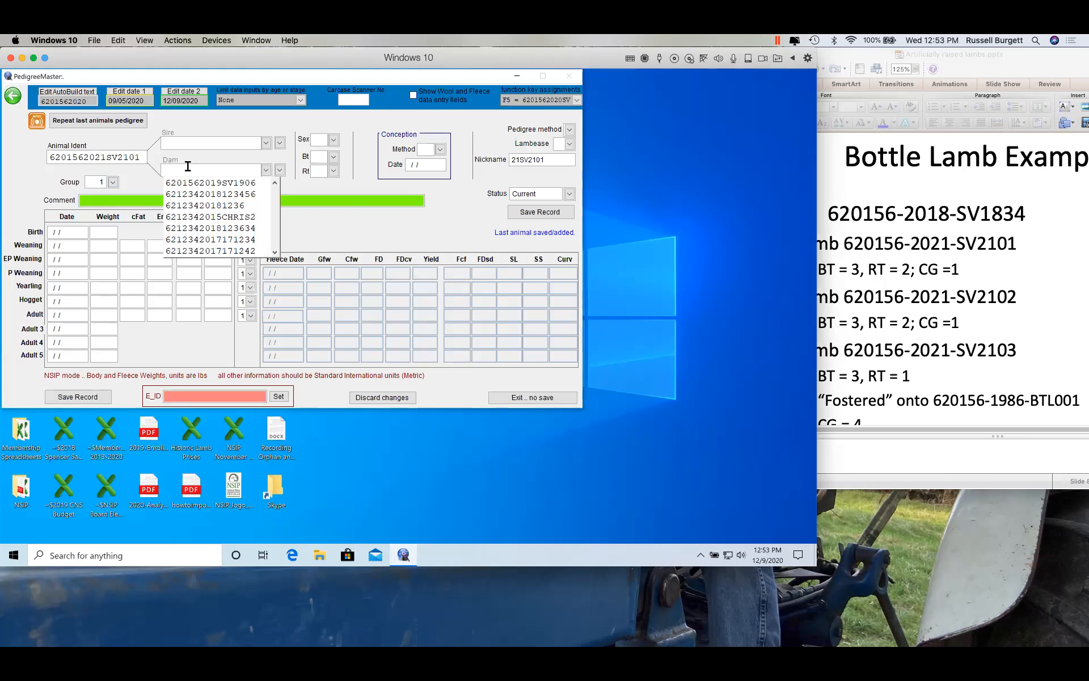
type("620")
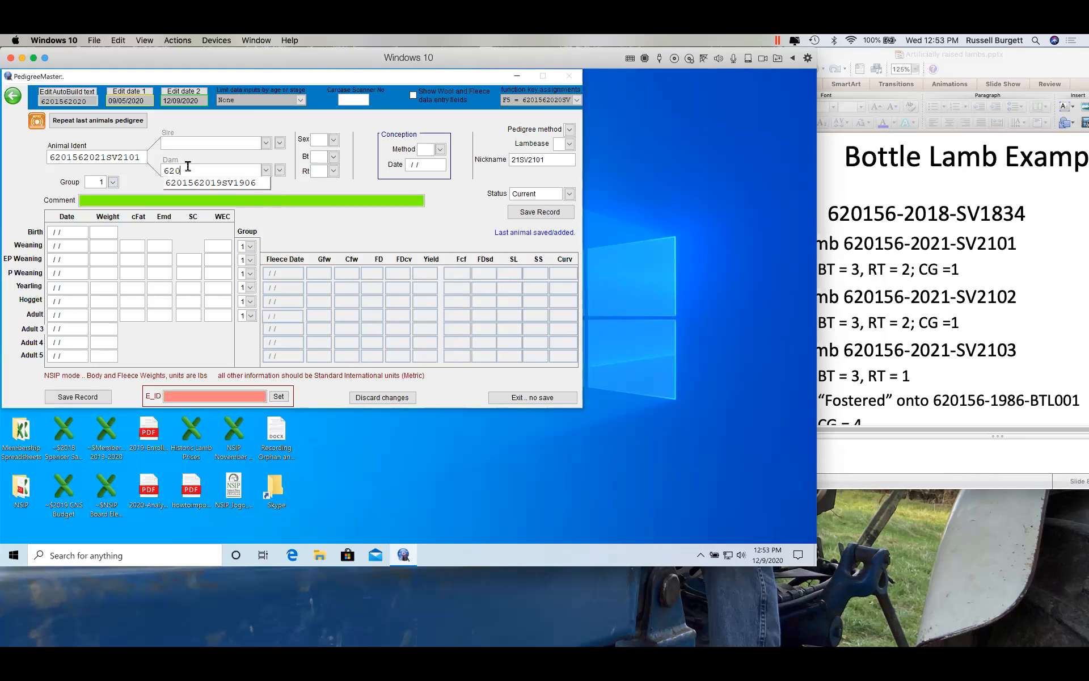
type("1562018")
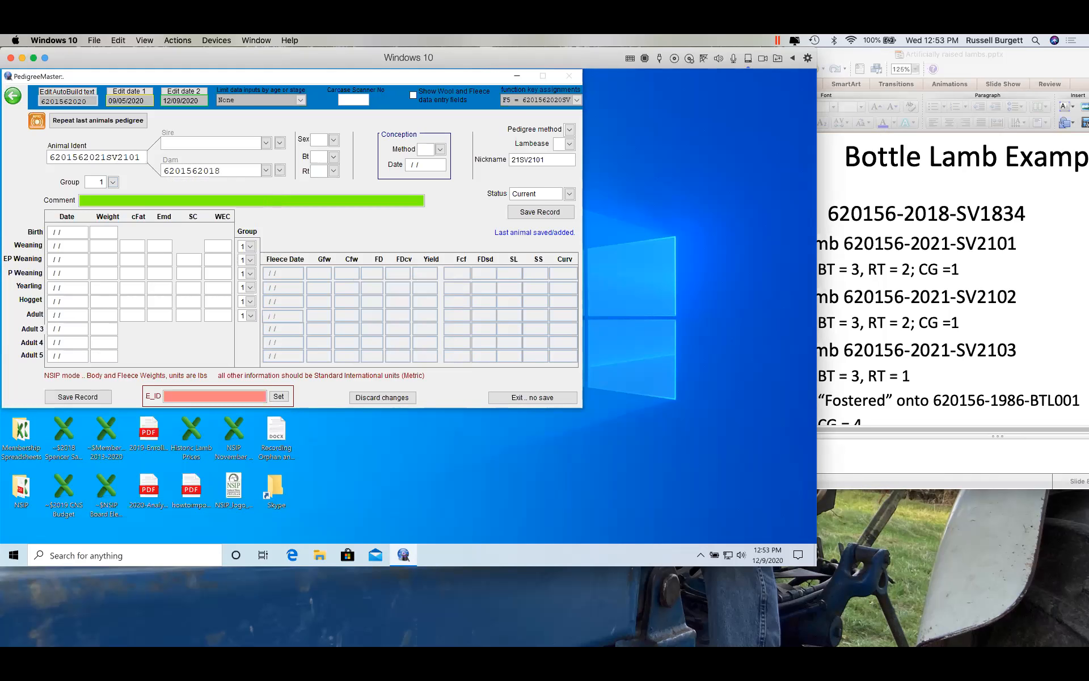
type("SV1834")
left_click(279, 143)
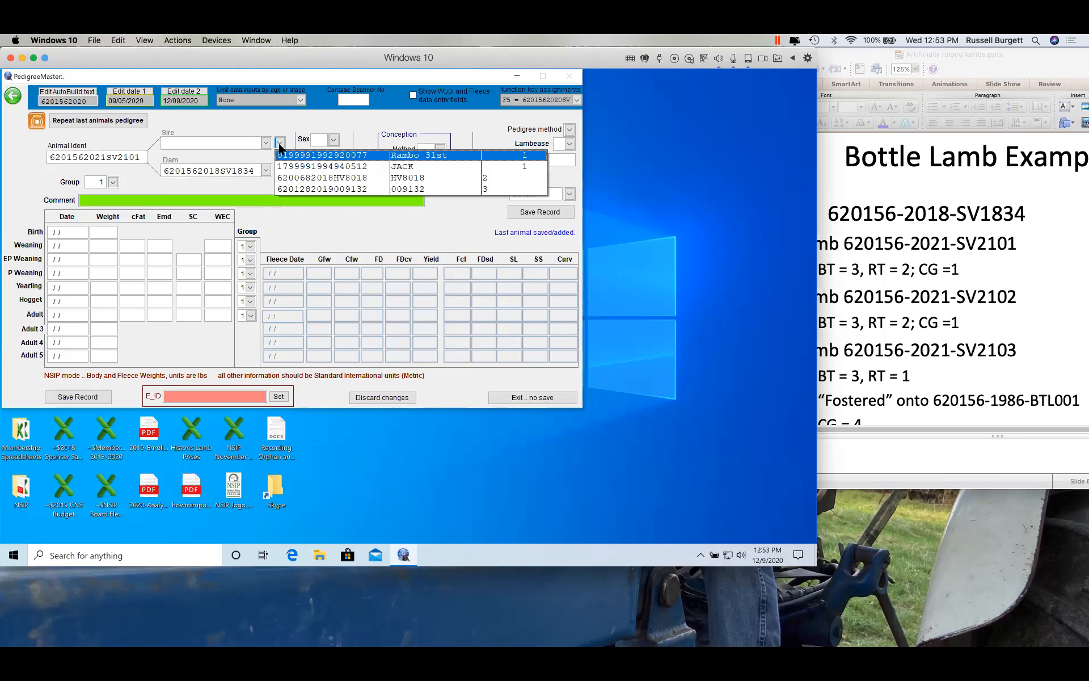
left_click(321, 190)
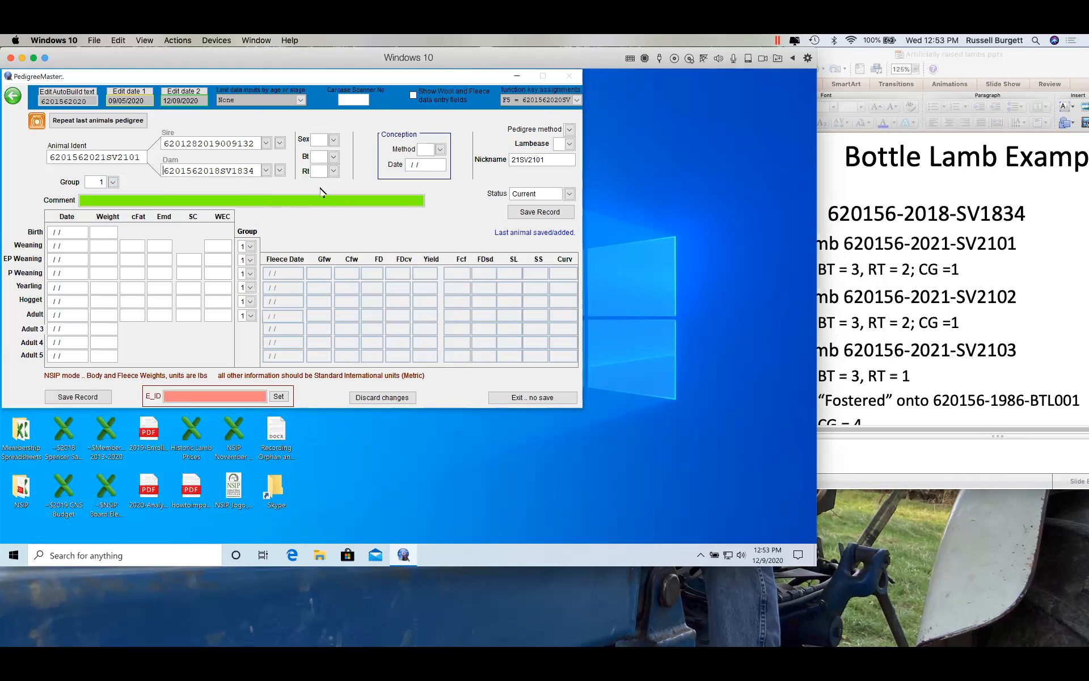
- Set lamb SV2101's sex to 1, birth type to 3 (Triplet) and rear type to 2 (Twin)
left_click(333, 141)
left_click(334, 152)
left_click(333, 156)
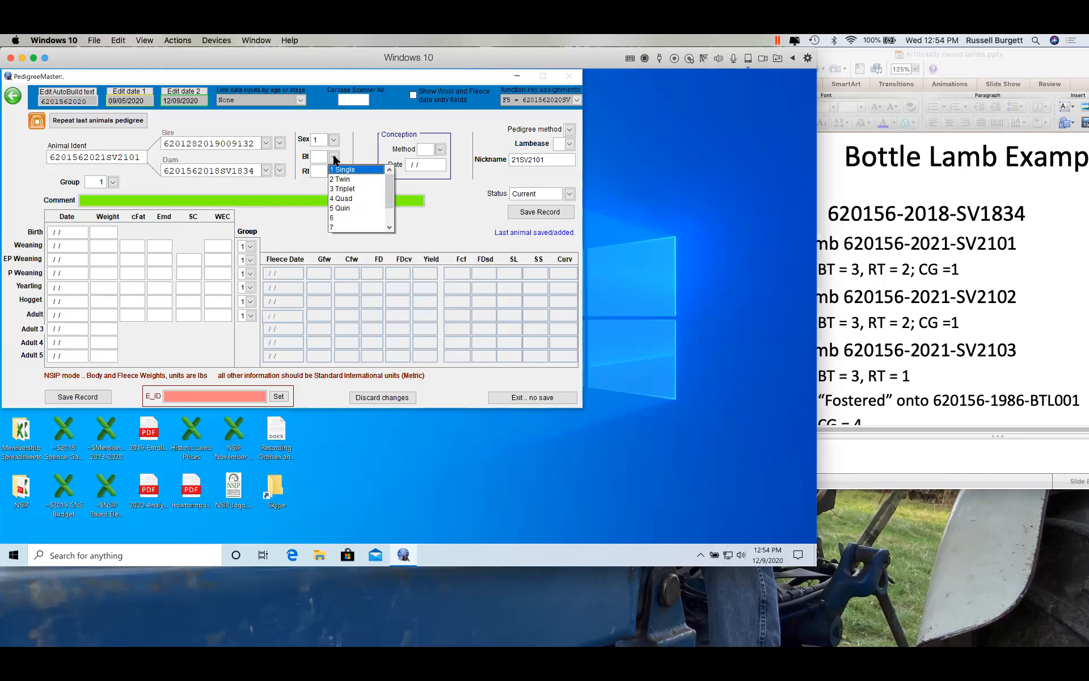
left_click(348, 189)
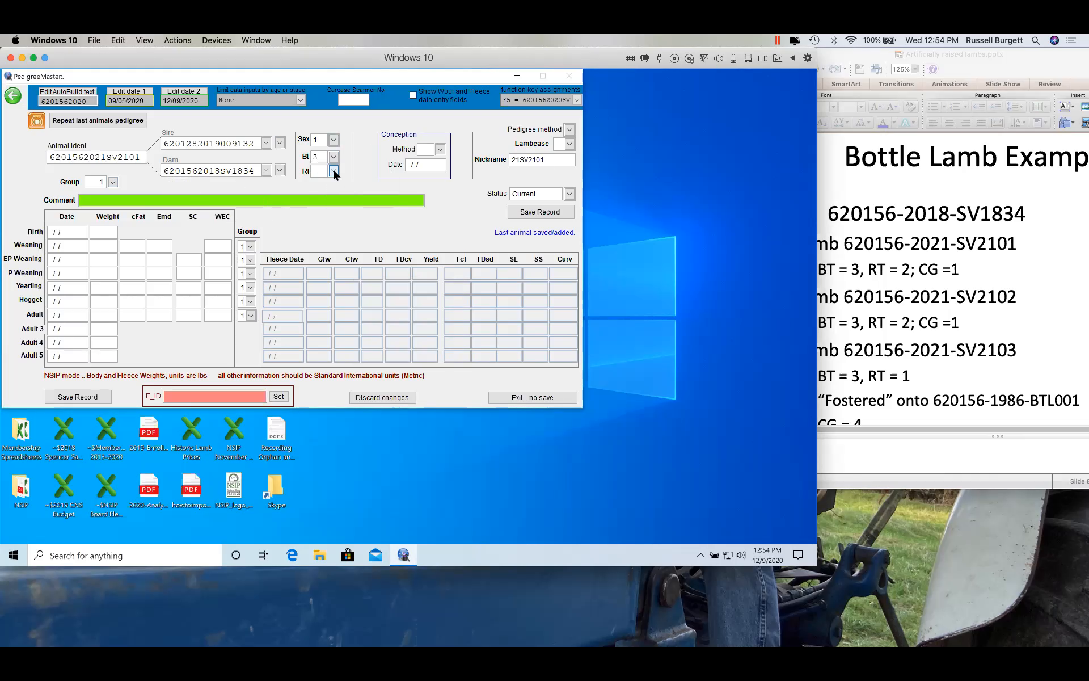
left_click(334, 172)
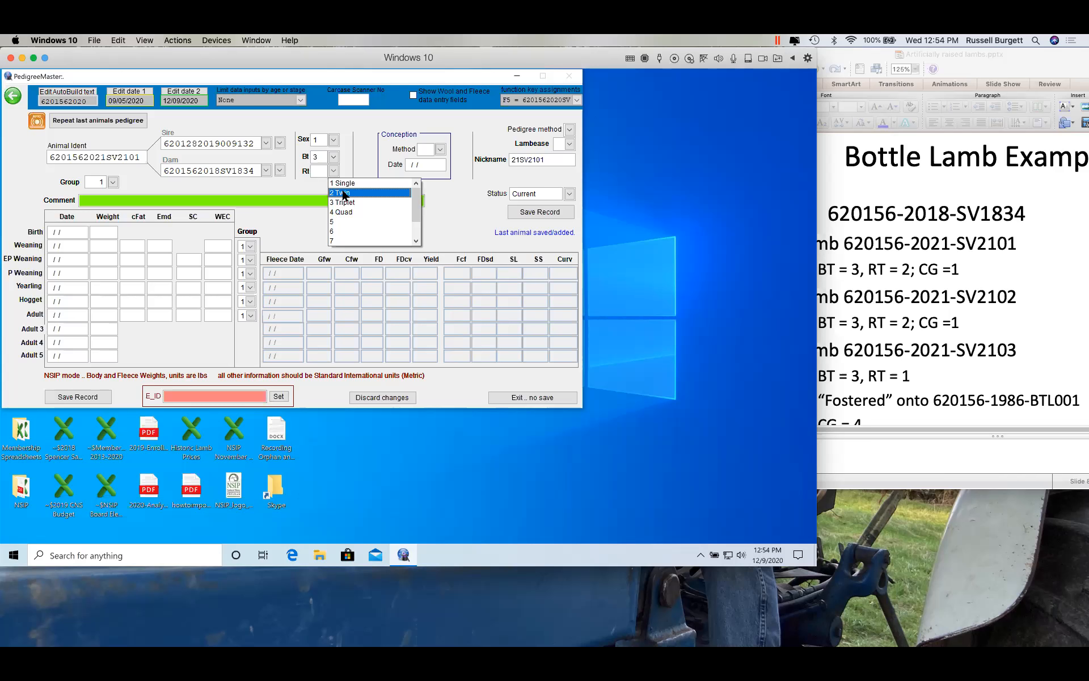
left_click(344, 193)
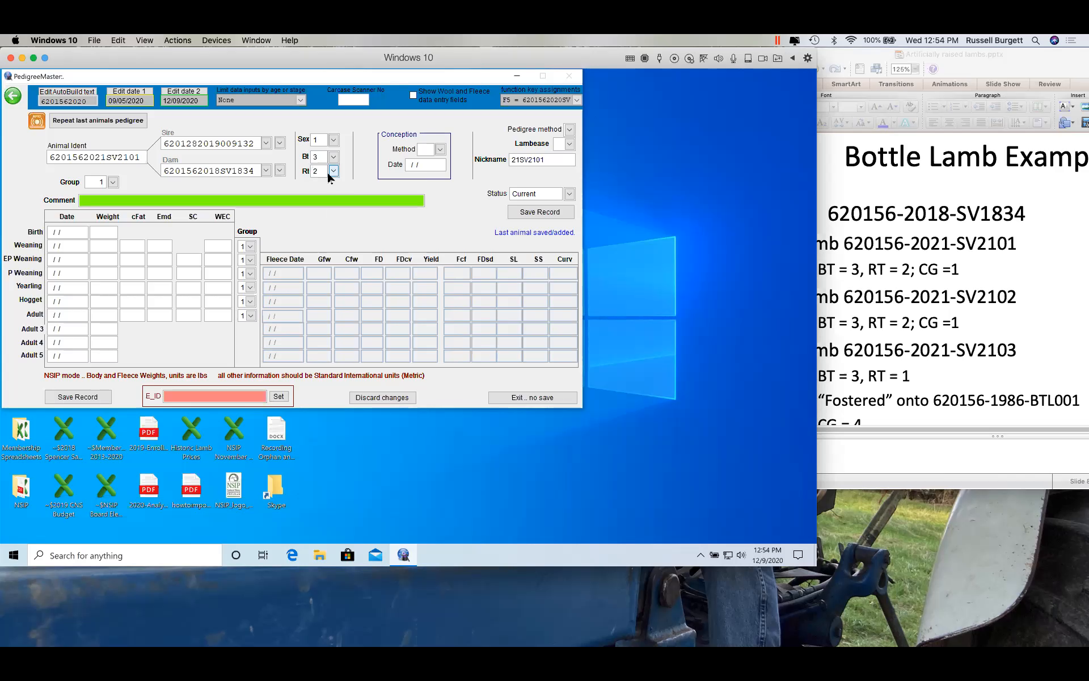
- Enter 01/01/2021 as lamb SV2101's birth date and save the record
left_click(50, 231)
type("01/01/2021")
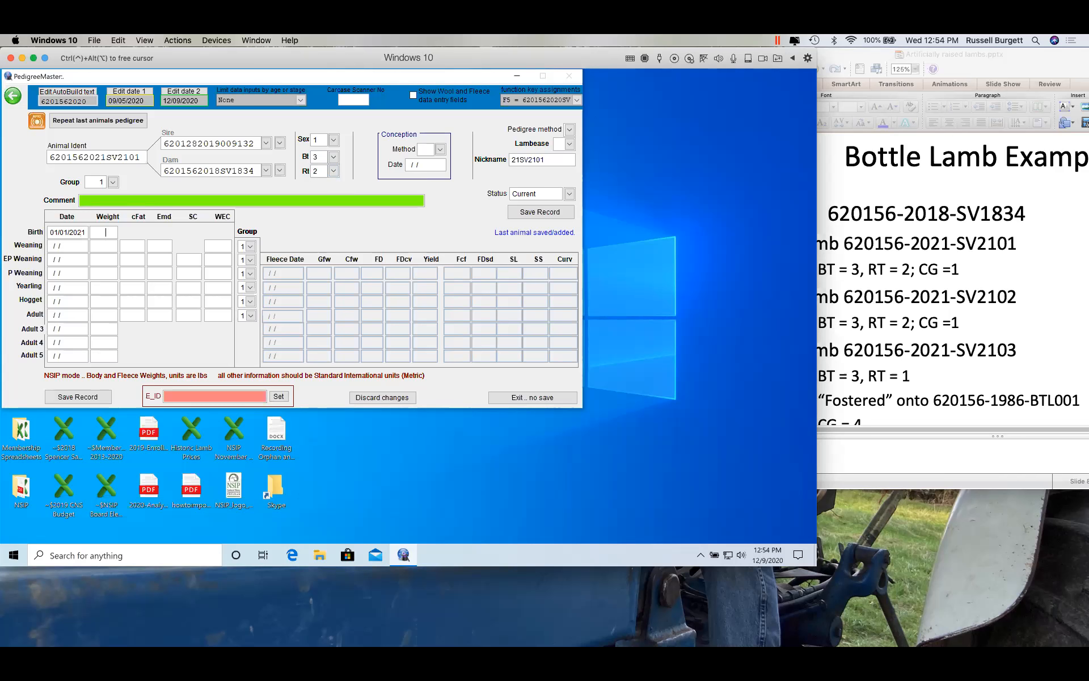
left_click(88, 396)
key("Return")
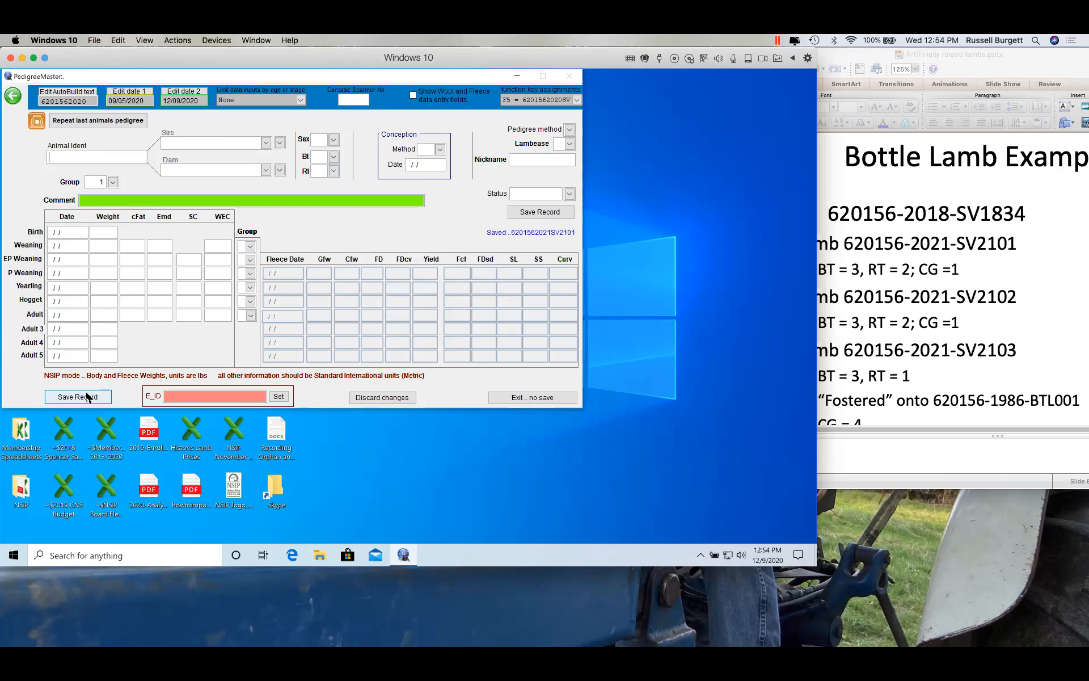
type("620156")
type("2021")
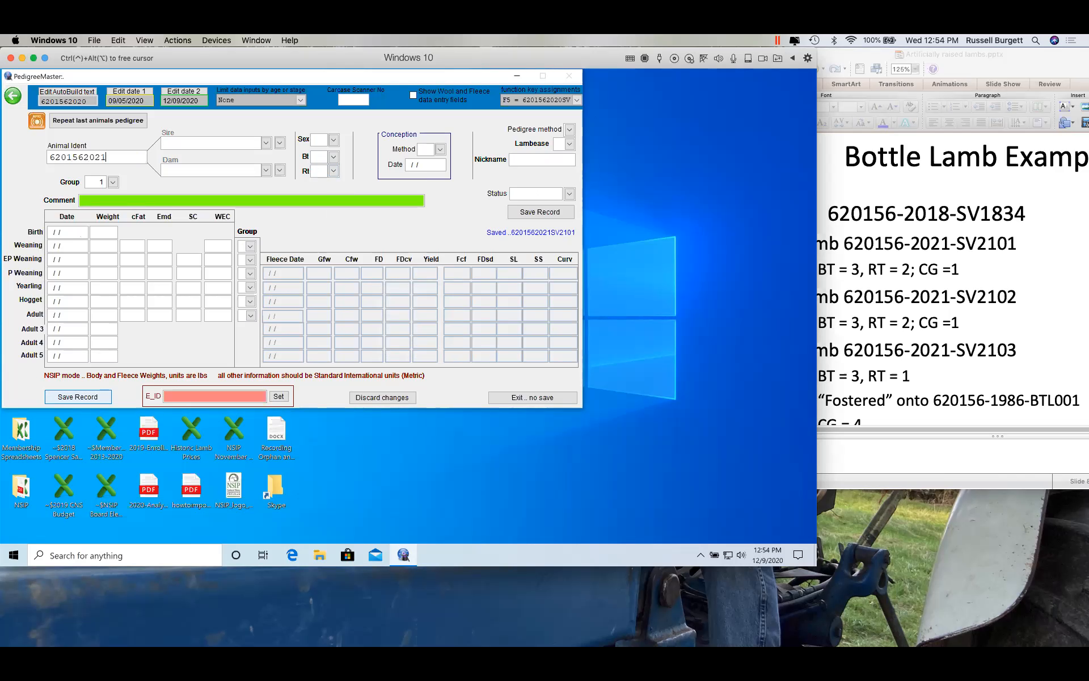
type("SV2102")
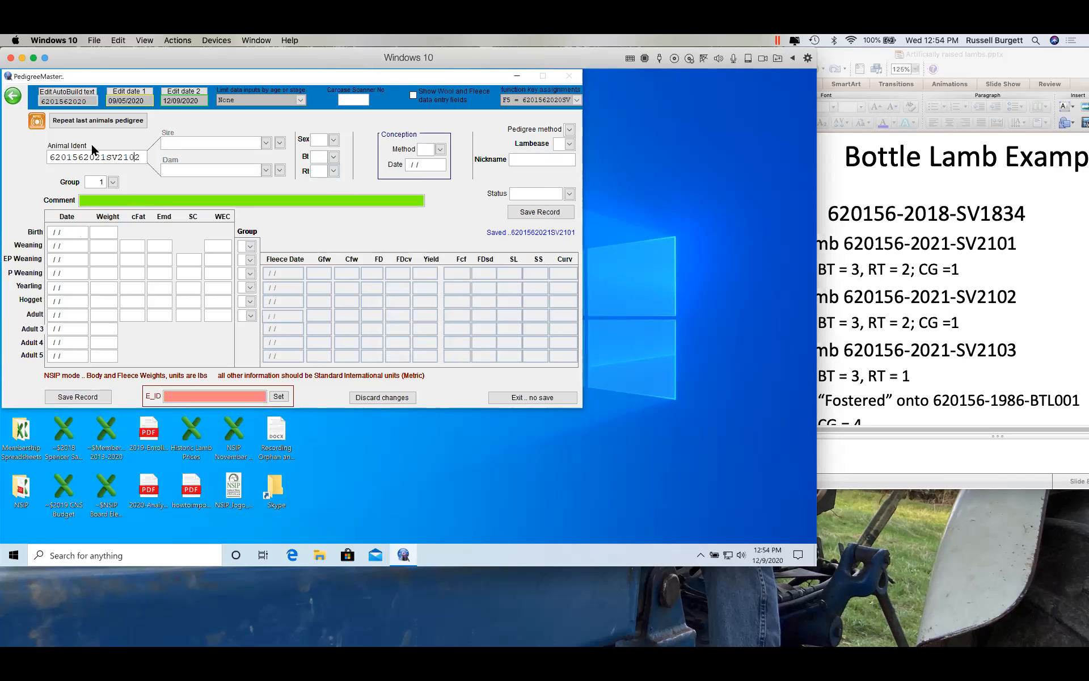
left_click(108, 125)
key("Return")
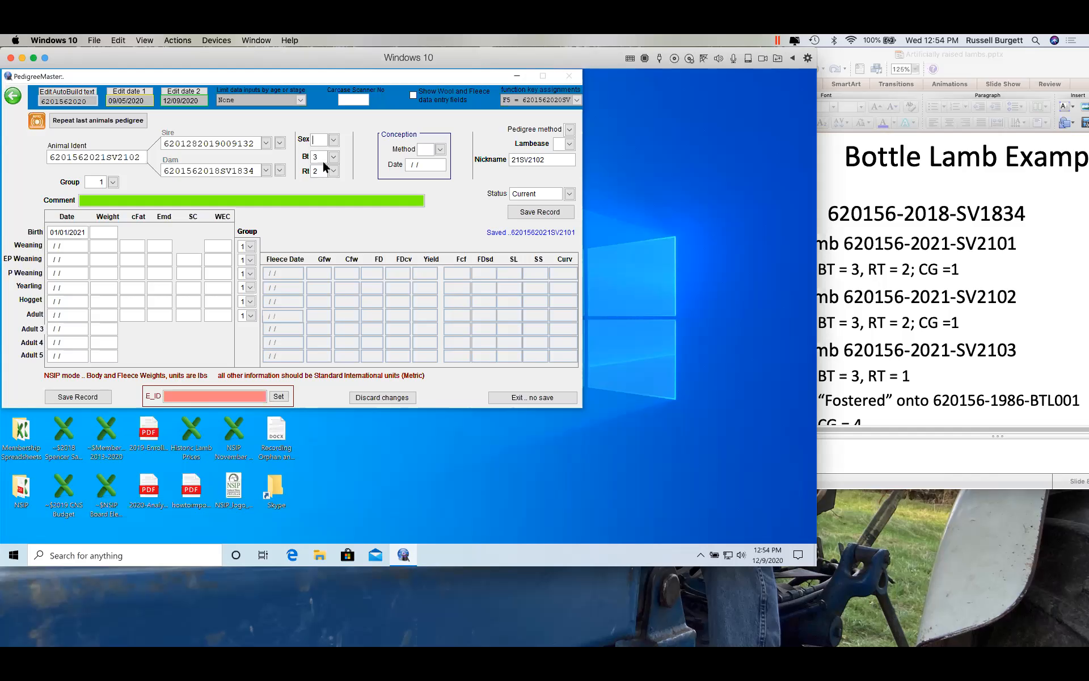
- Set lamb SV2102's sex to 2 and birth weight to 9, and save the record
left_click(333, 140)
left_click(347, 162)
left_click(113, 233)
type("9")
key("ctrl+alt")
left_click(77, 397)
key("Return")
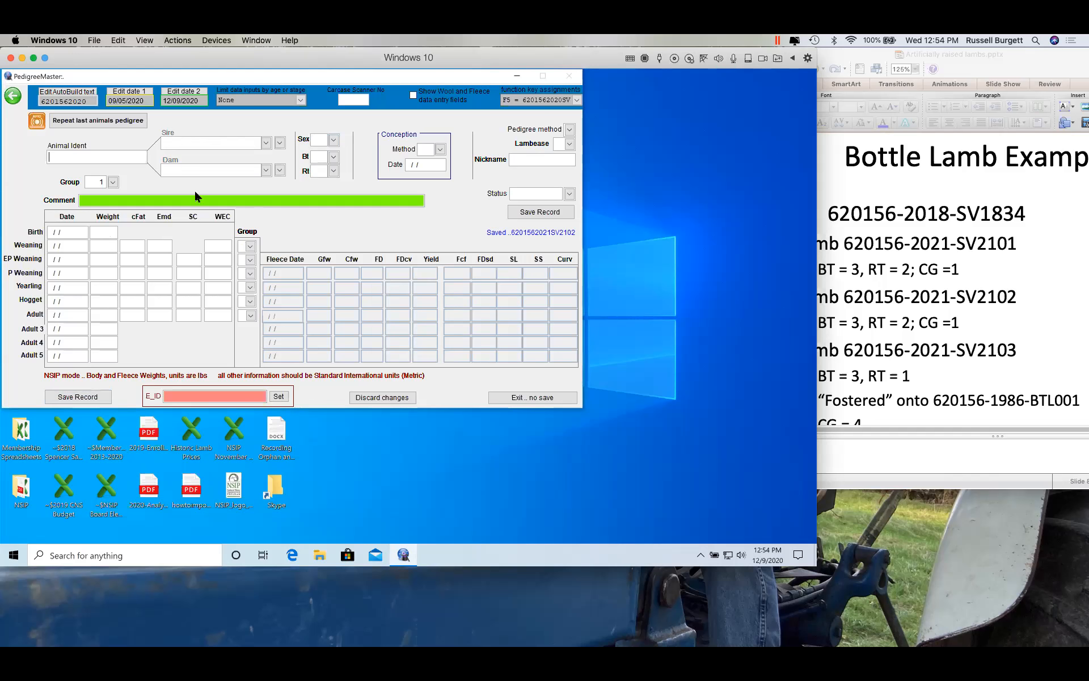
left_click(104, 158)
type("6201562021SV")
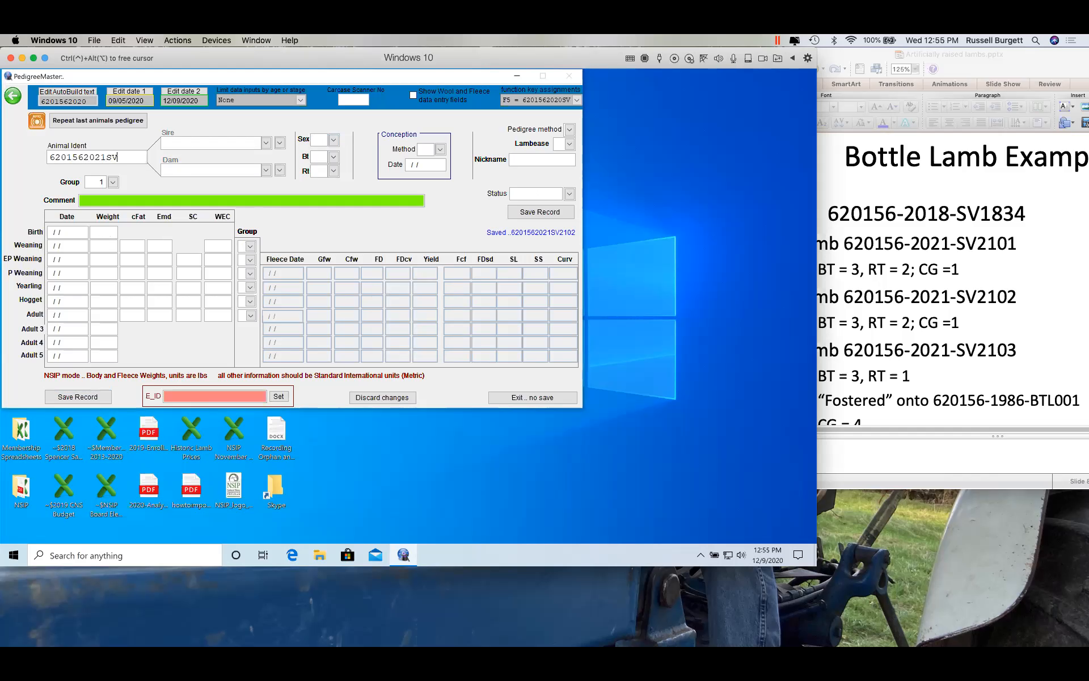
type("2103")
left_click(130, 120)
key("Return")
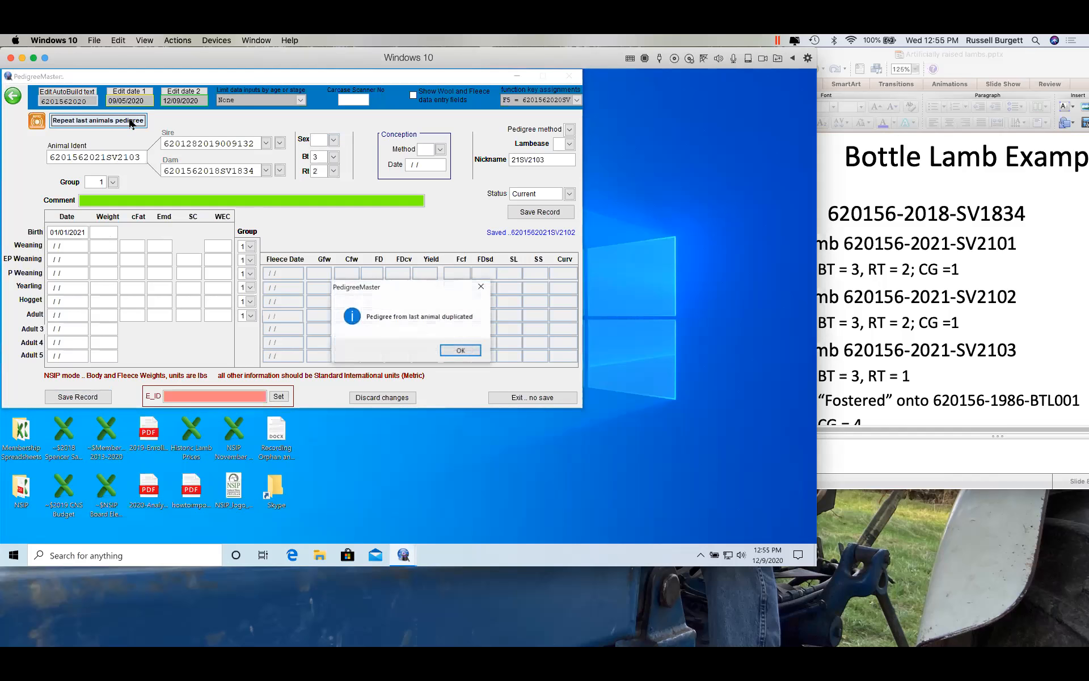
left_click(459, 347)
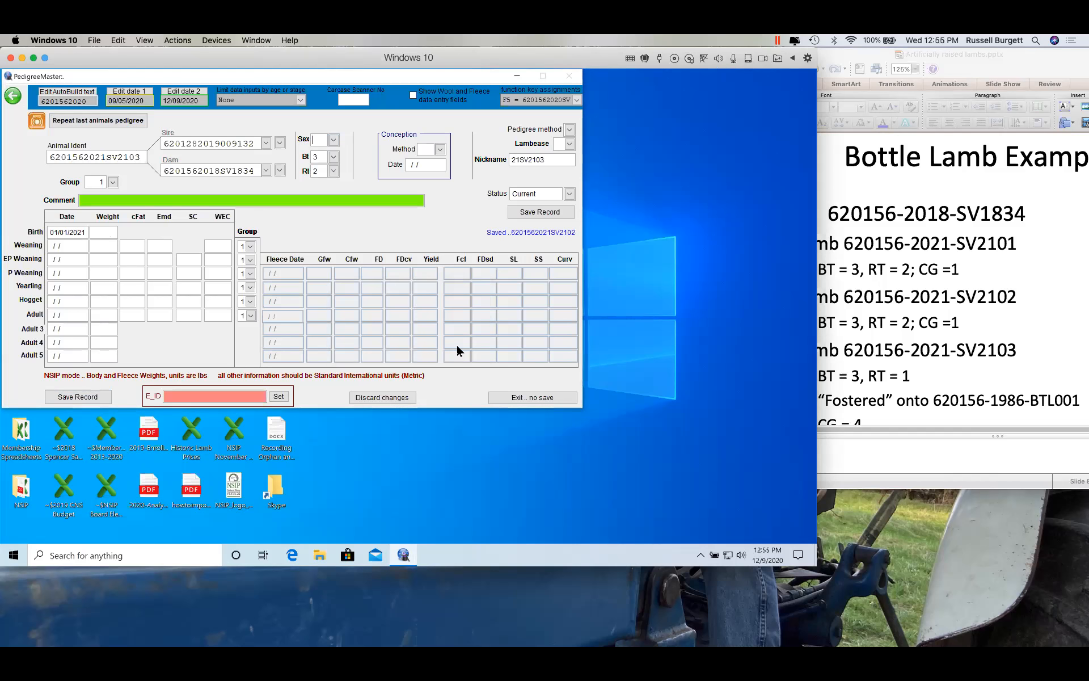
- Set lamb SV2103's sex to 1, rear type to 1 (Single) and birth weight to 7.5, save it and exit record entry
left_click(333, 171)
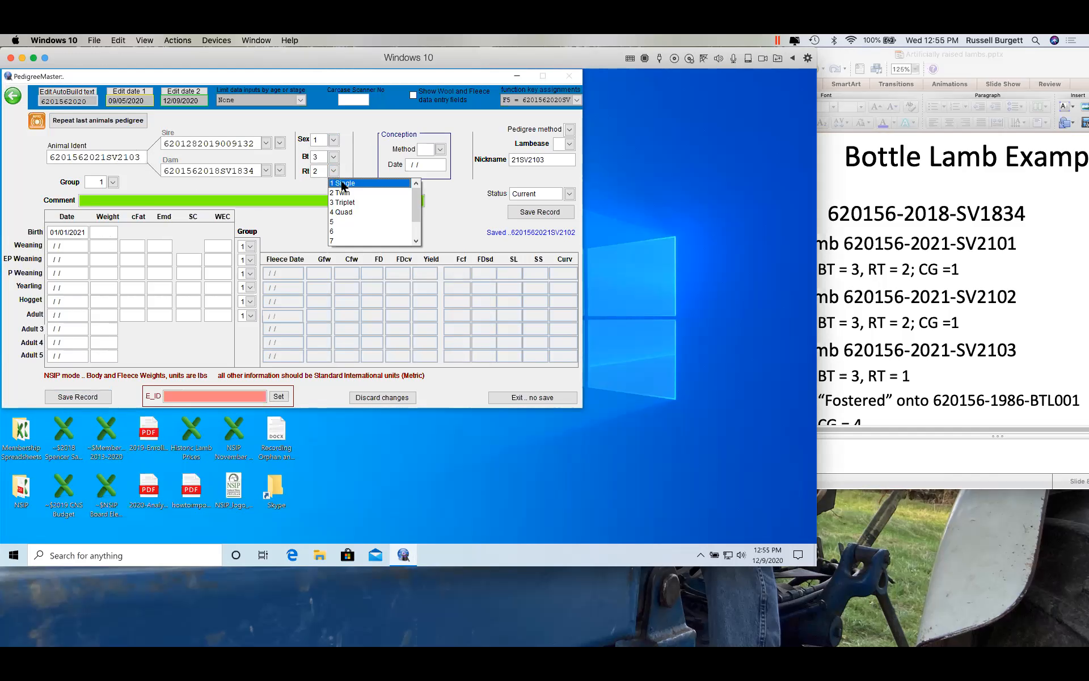
left_click(342, 184)
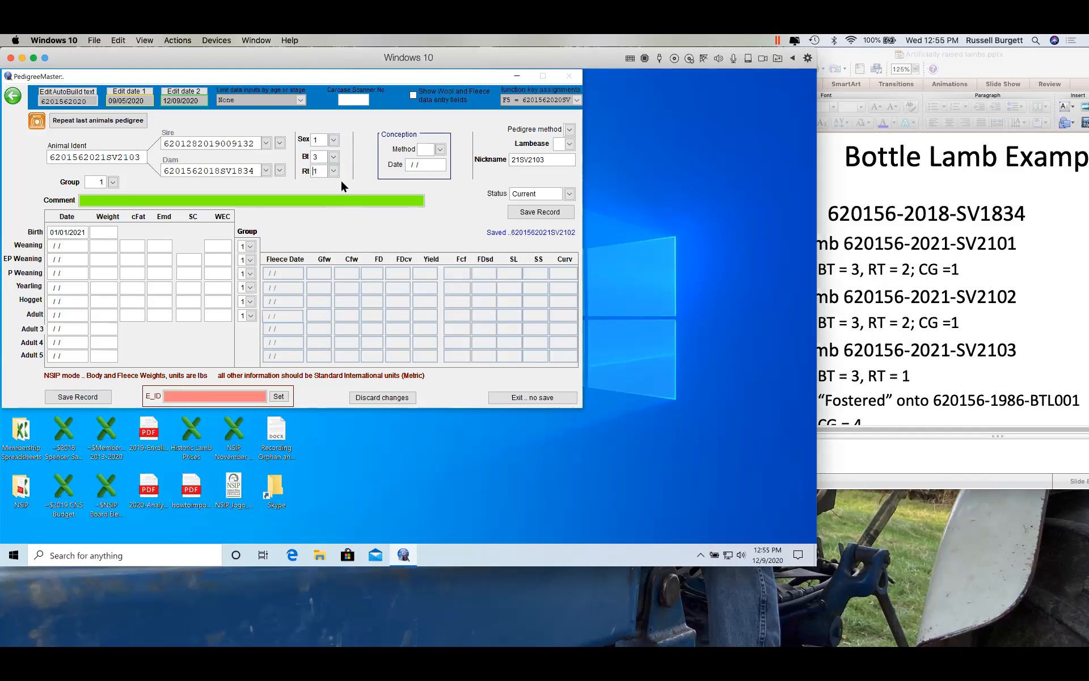
left_click(107, 233)
type("7.5")
left_click(94, 391)
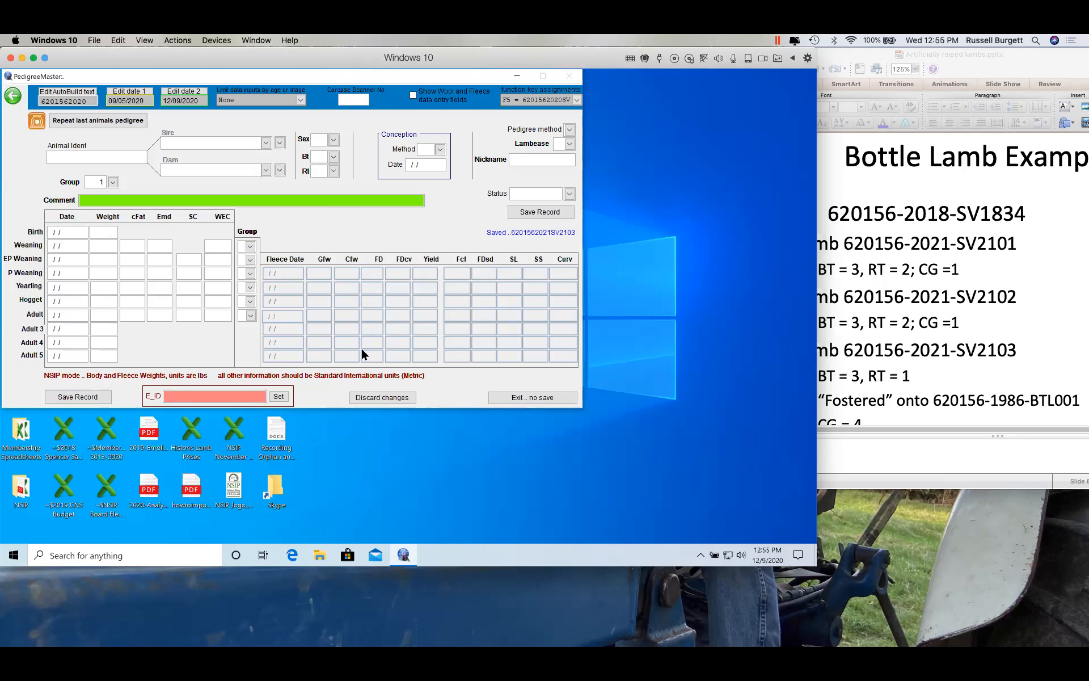
left_click(509, 396)
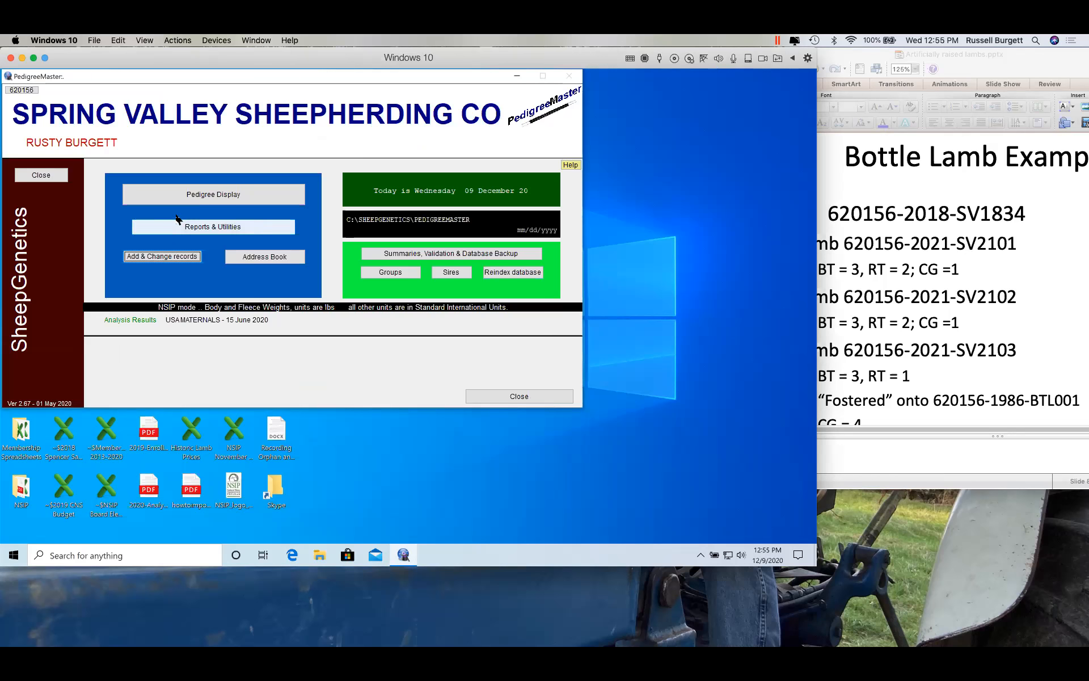
left_click(215, 193)
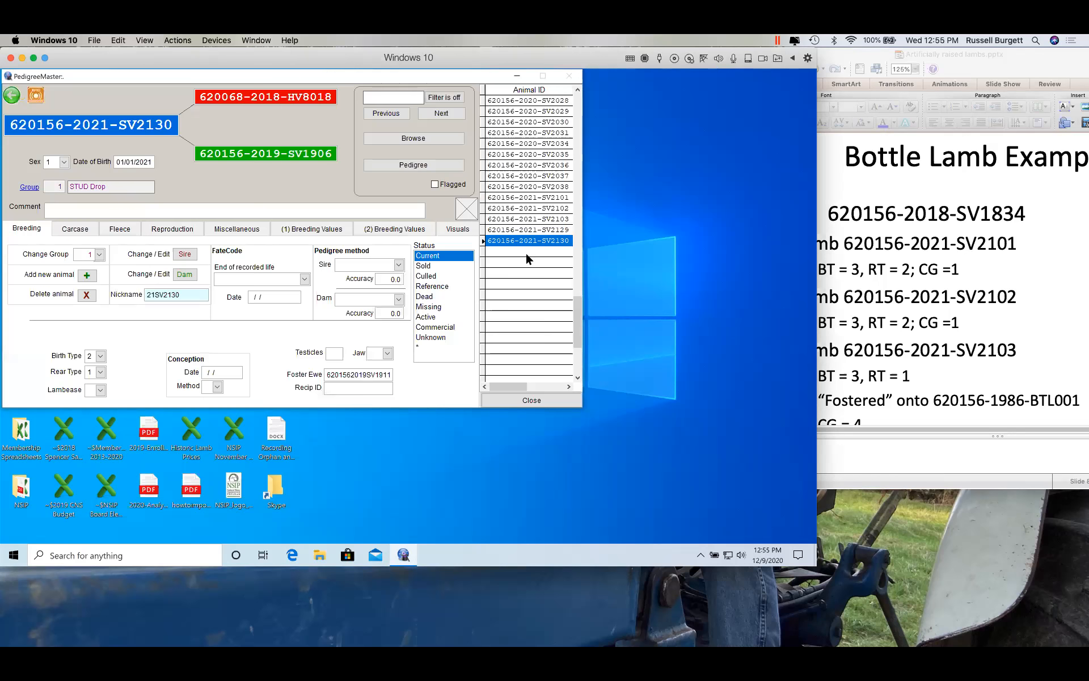
left_click(537, 219)
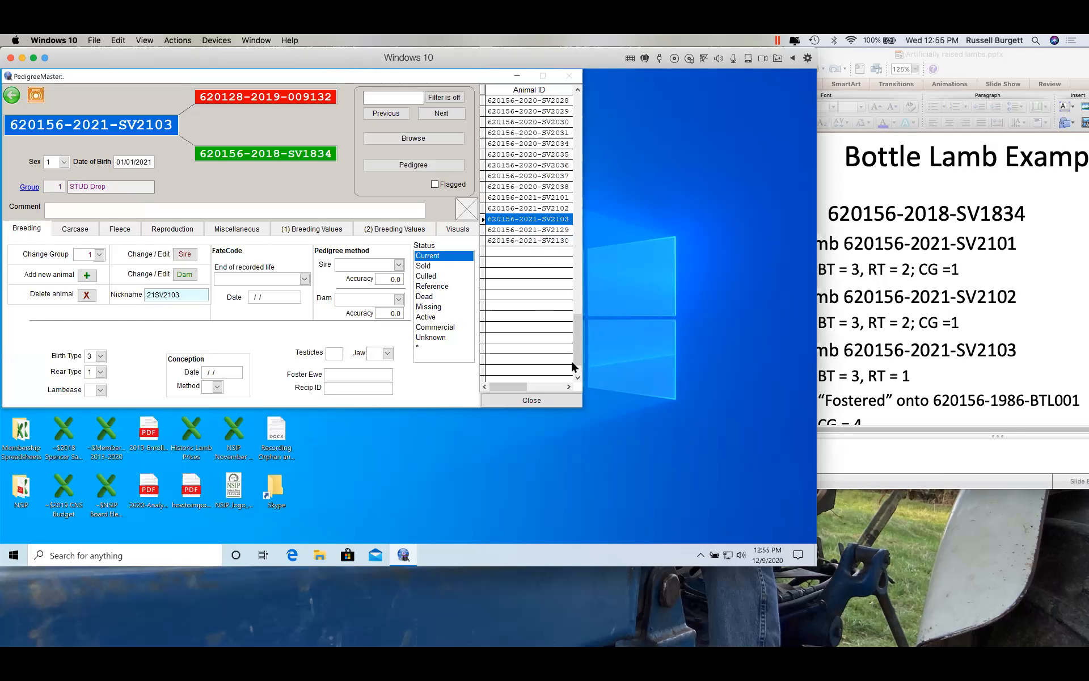
left_click(549, 199)
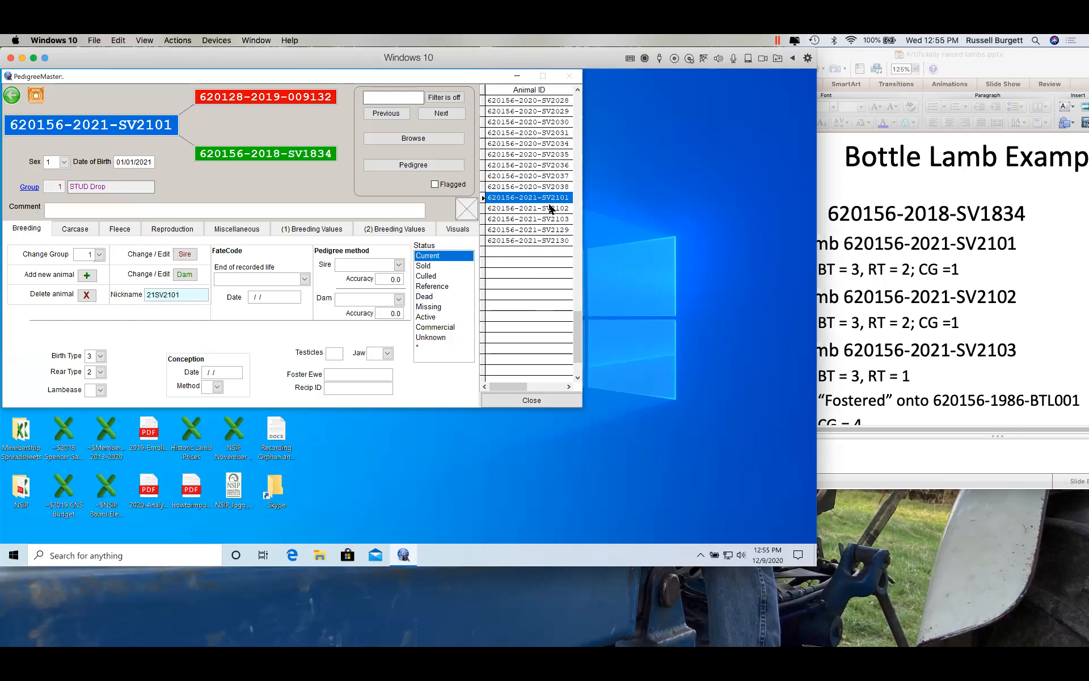
left_click(551, 209)
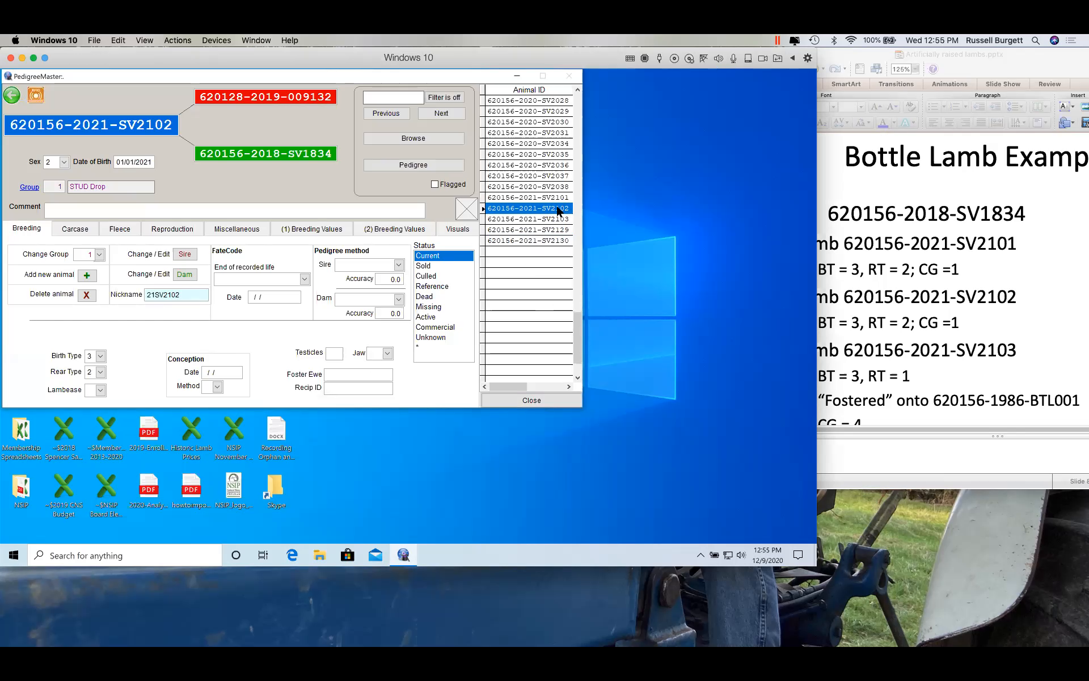
left_click(551, 220)
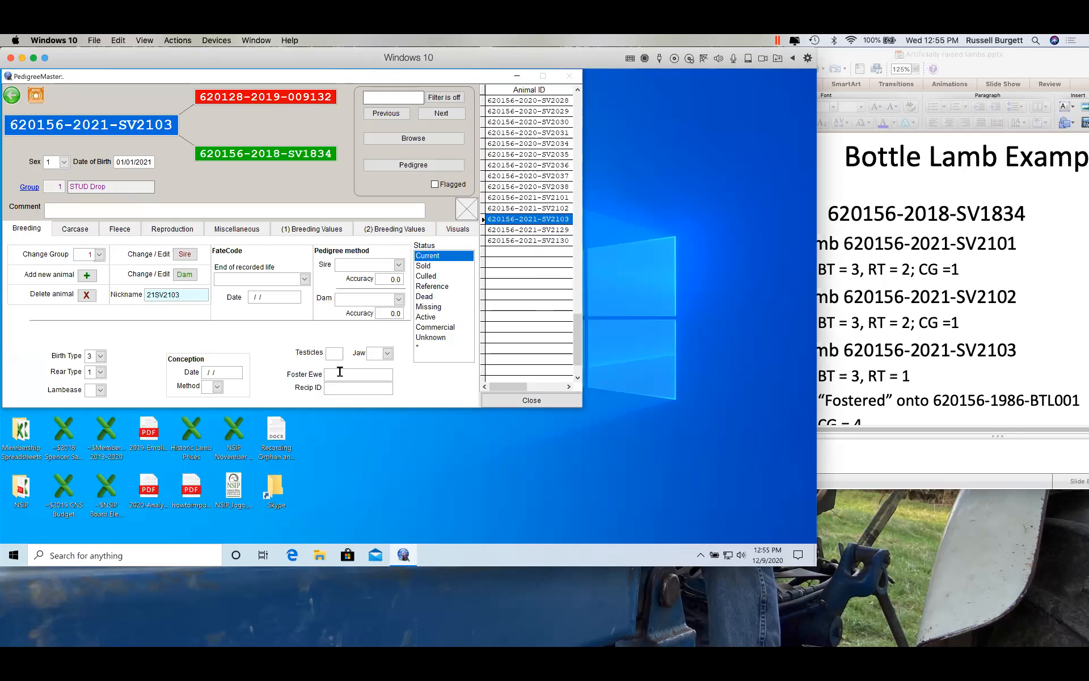
type("6201561986")
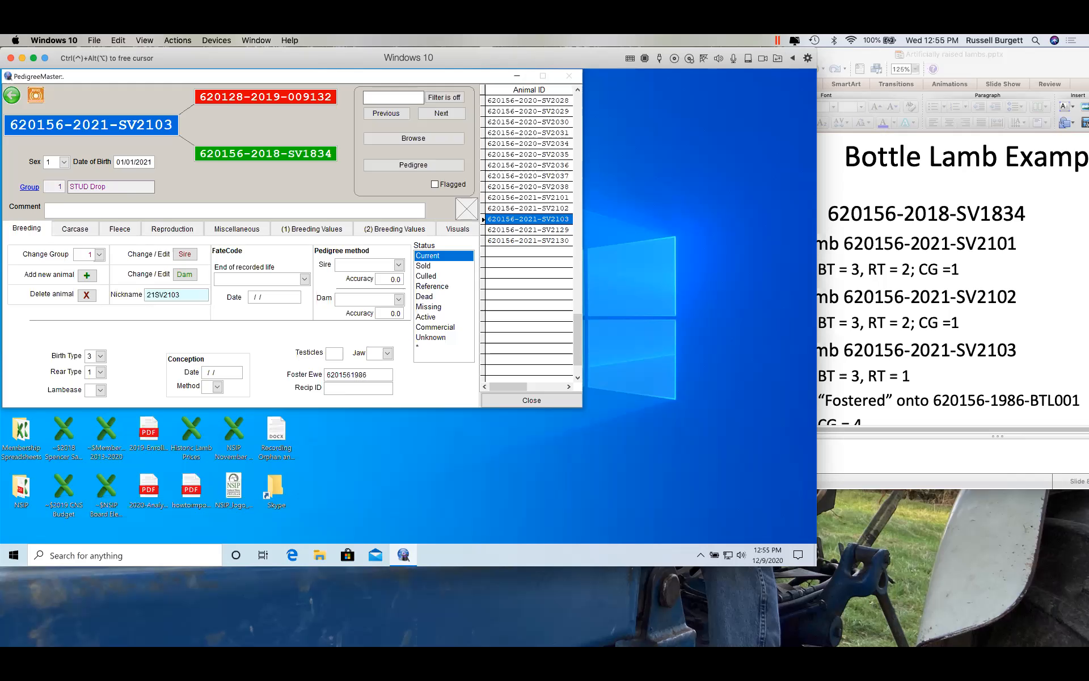
type("BTL001")
left_click_drag(328, 374, 406, 381)
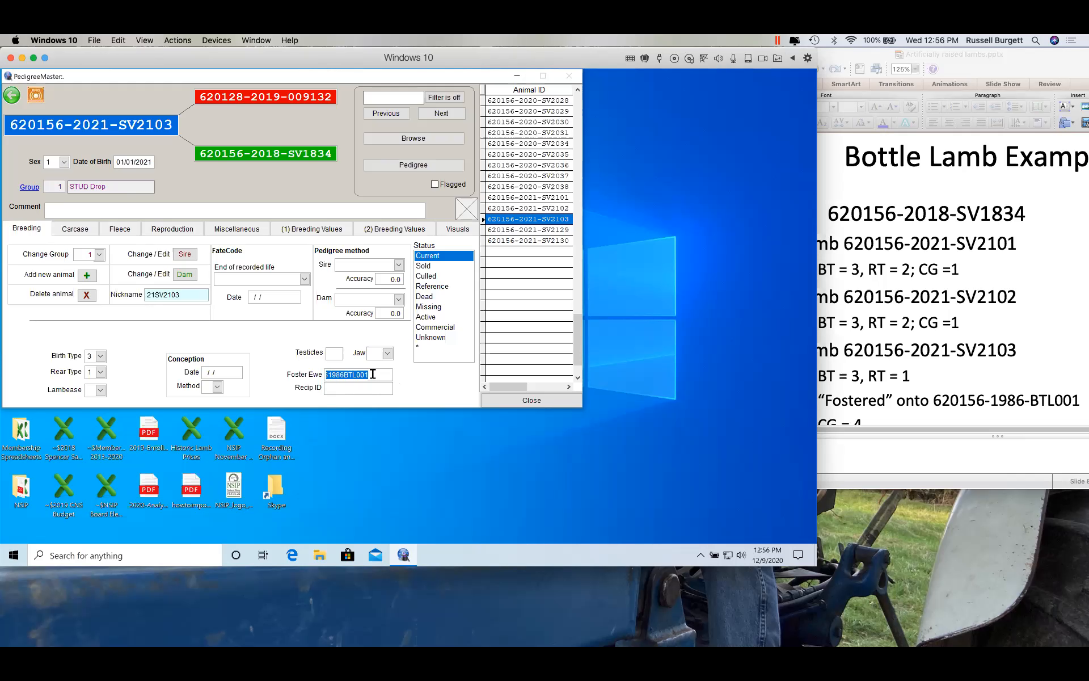
left_click(343, 373)
type("20156")
key("Tab")
- Try to overwrite lamb SV2103's group number with 4
left_click(58, 185)
double_click(60, 186)
key("4")
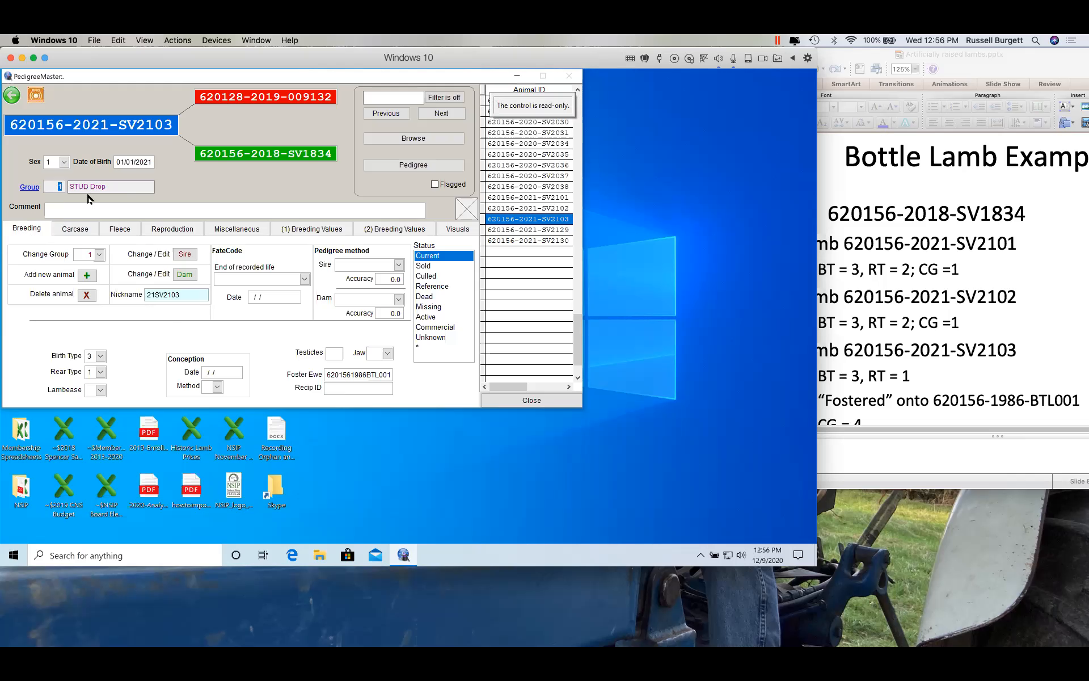
key("Tab")
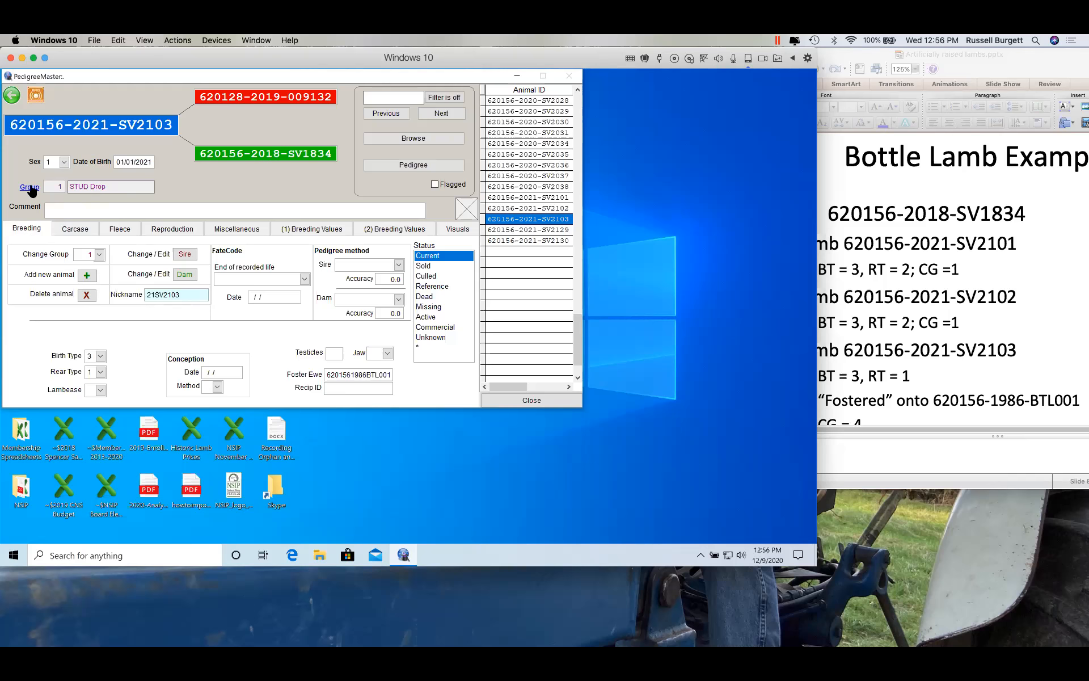
- View the list of animals in lamb SV2103's group, close it and return to the main screen
left_click(29, 186)
left_click(487, 356)
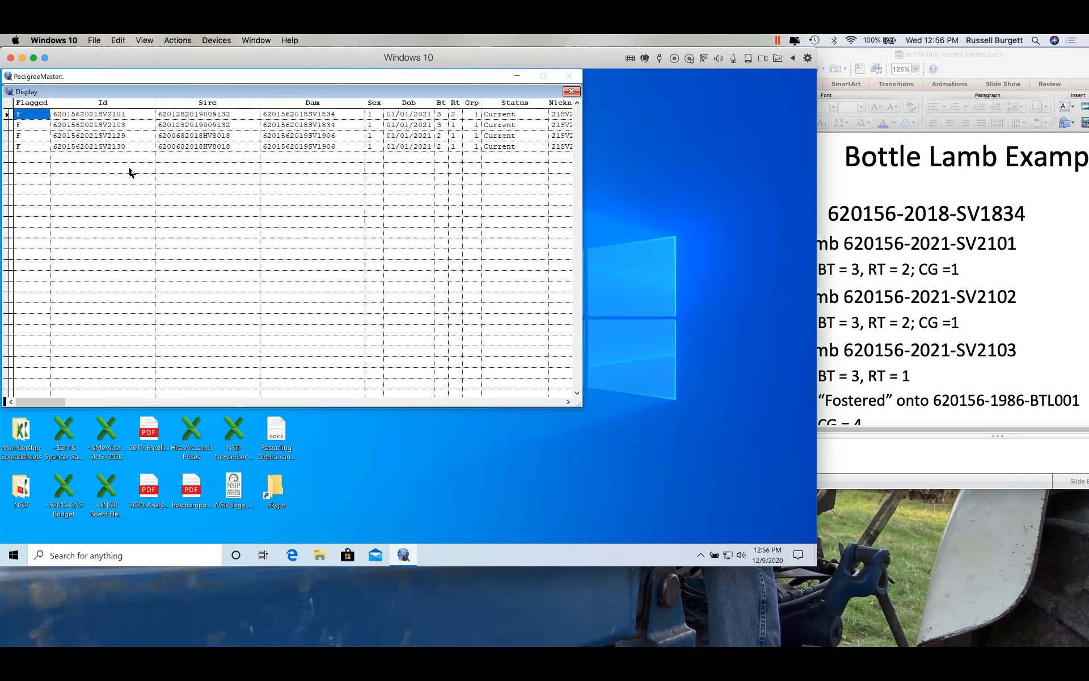
left_click(571, 91)
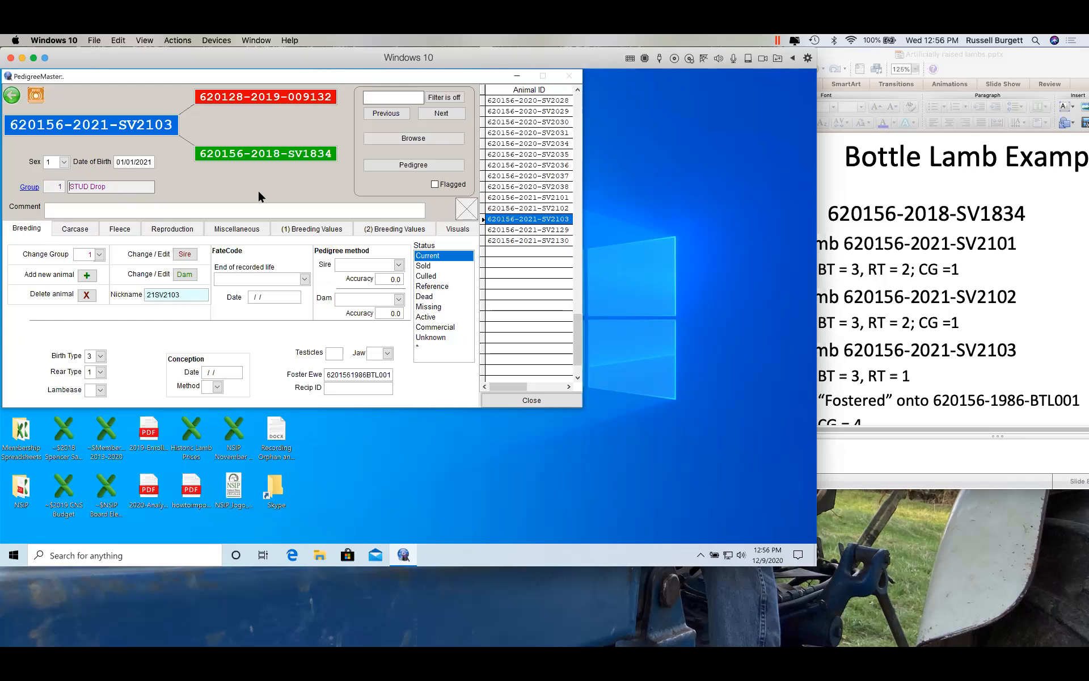
left_click(12, 95)
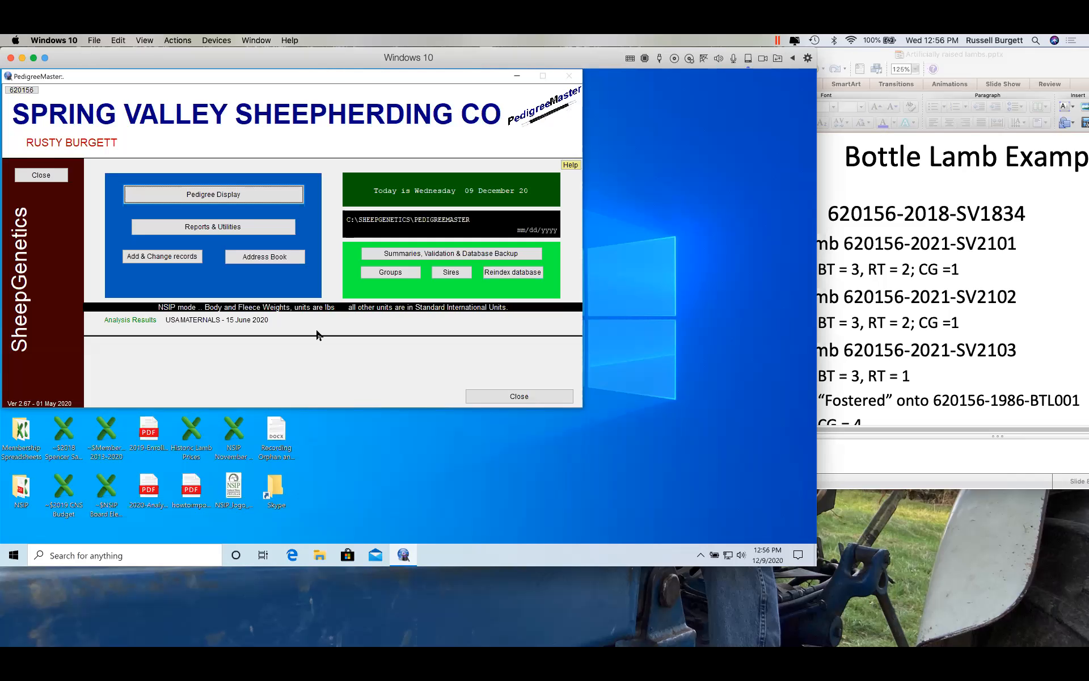
- Open the groups list and review the predefined management groups, selecting the STUD Orphan group
left_click(378, 272)
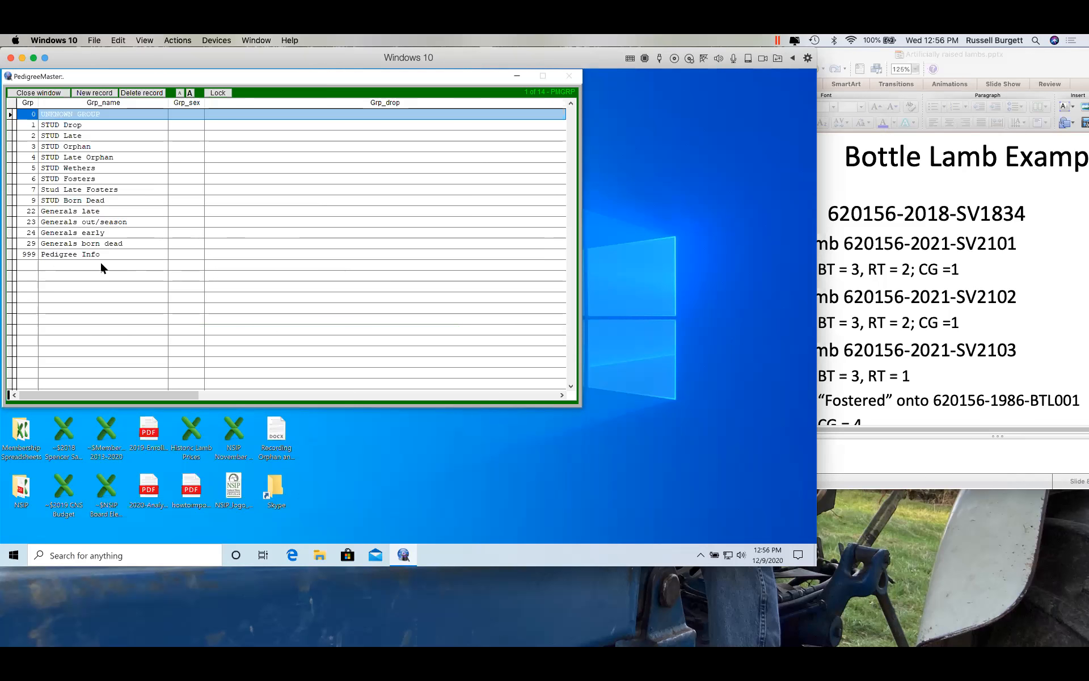
left_click(99, 146)
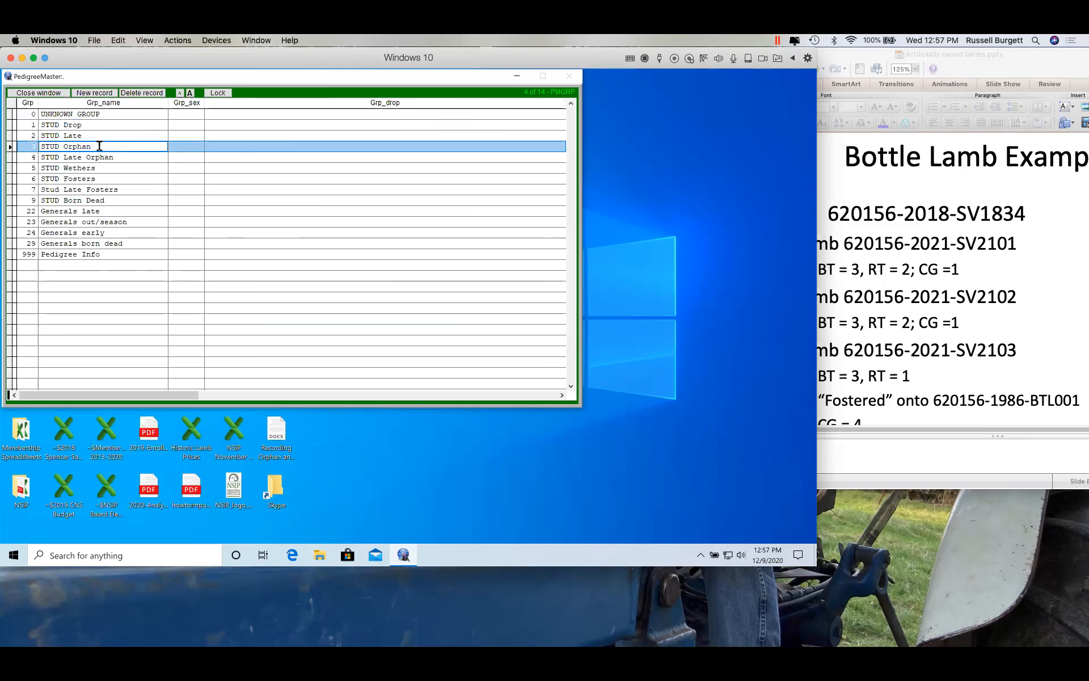
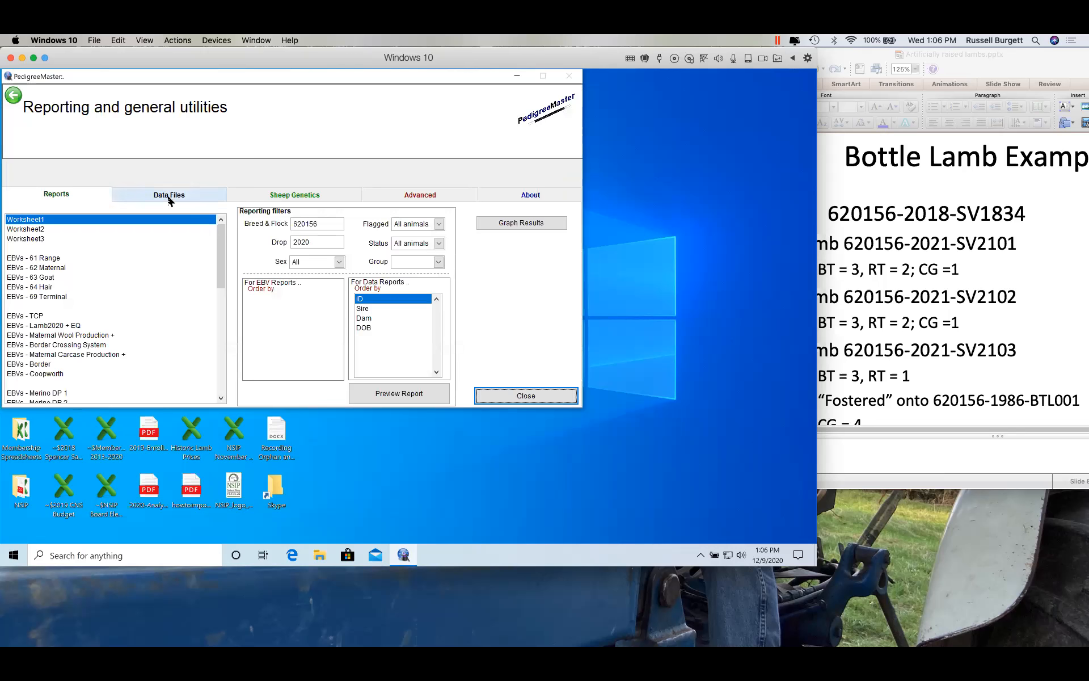
- Open the main database table from the data files and locate its Foster_ewe column
left_click(169, 196)
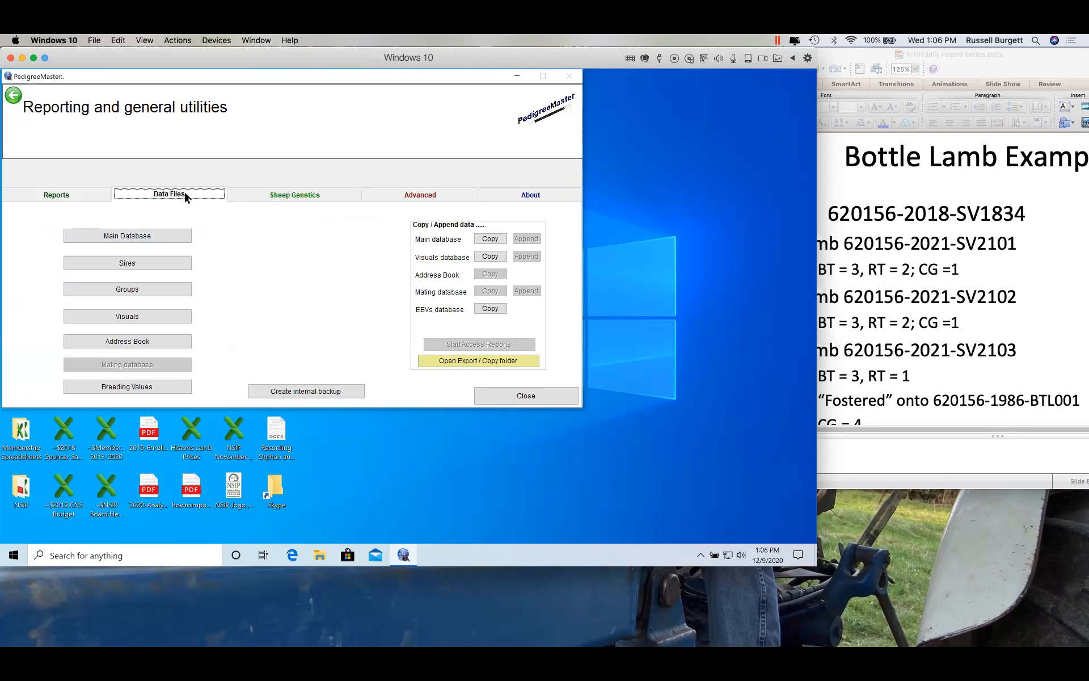
left_click(150, 237)
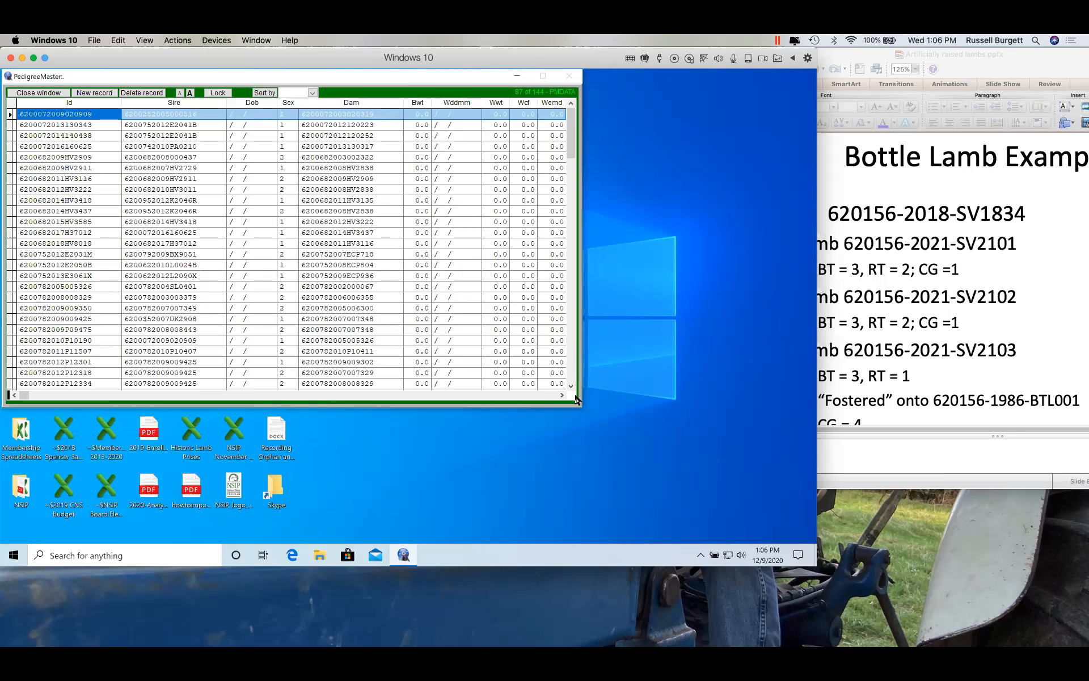
left_click_drag(564, 395, 564, 395)
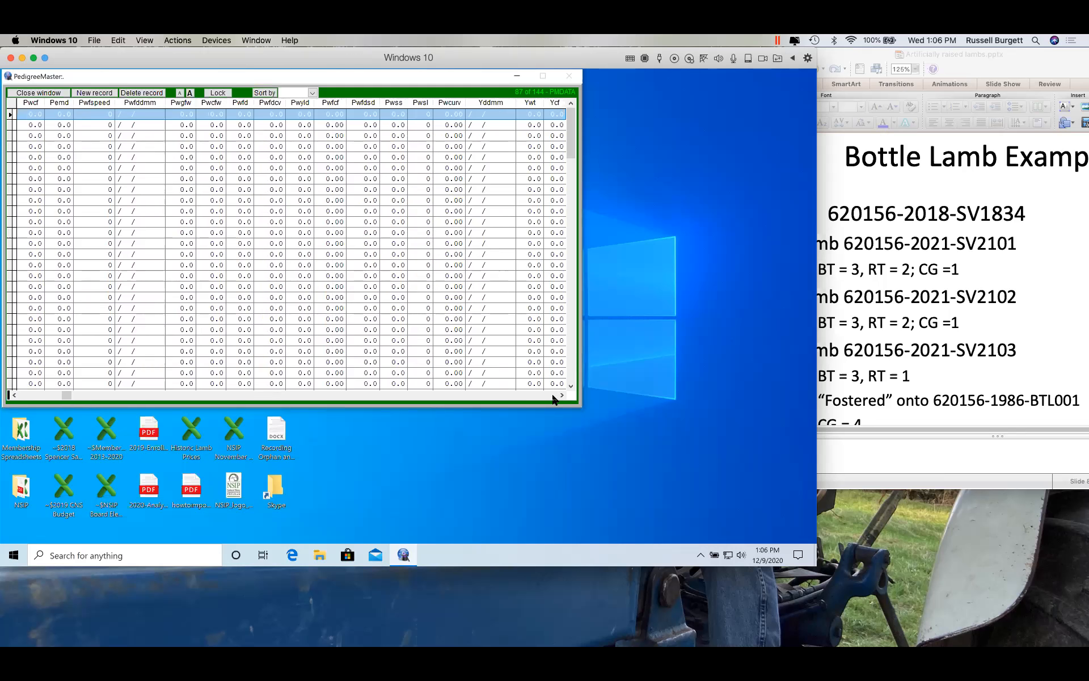
left_click_drag(564, 397, 563, 397)
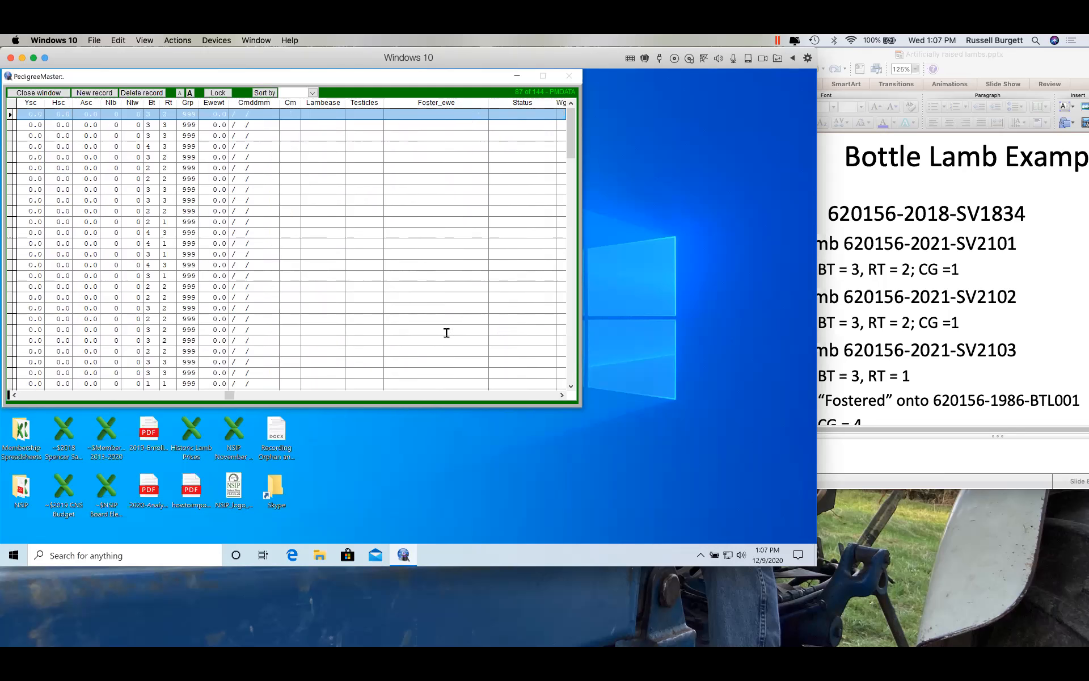
- Inspect the foster ewe and group cells of individual records in the main database, then close the table
left_click(438, 351)
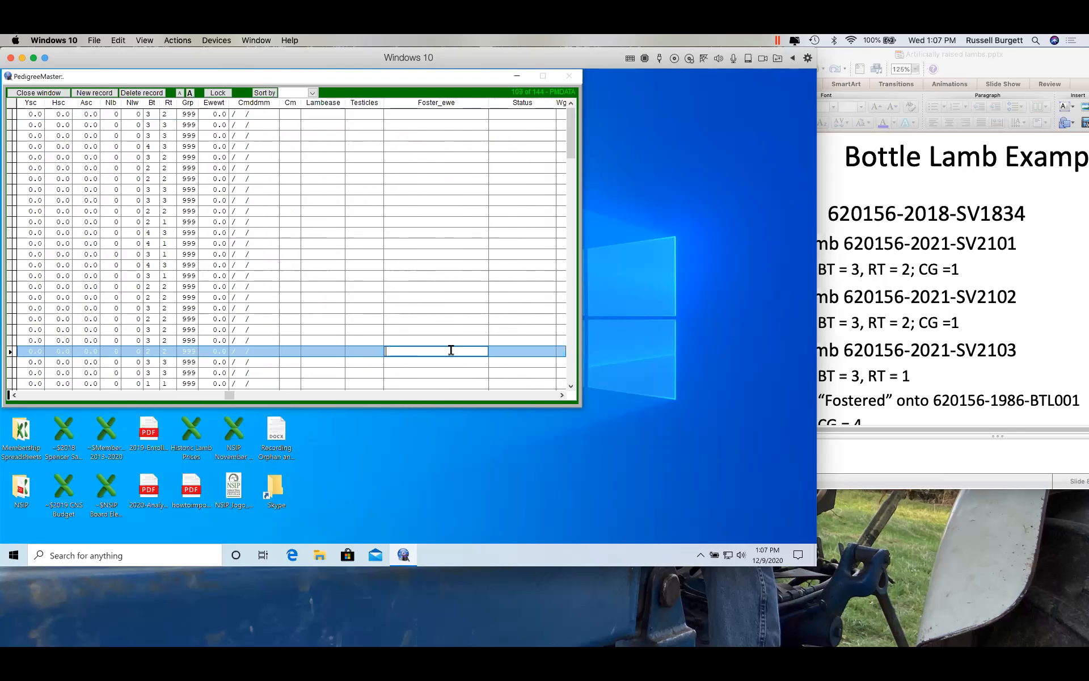
left_click(453, 104)
left_click(451, 361)
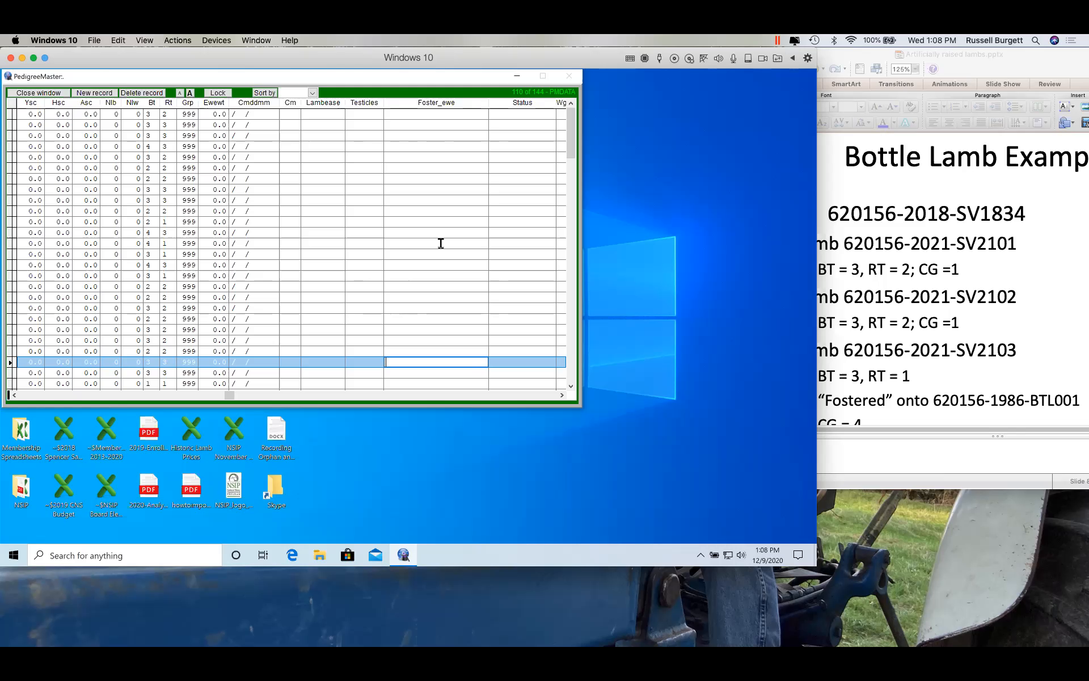
left_click(194, 363)
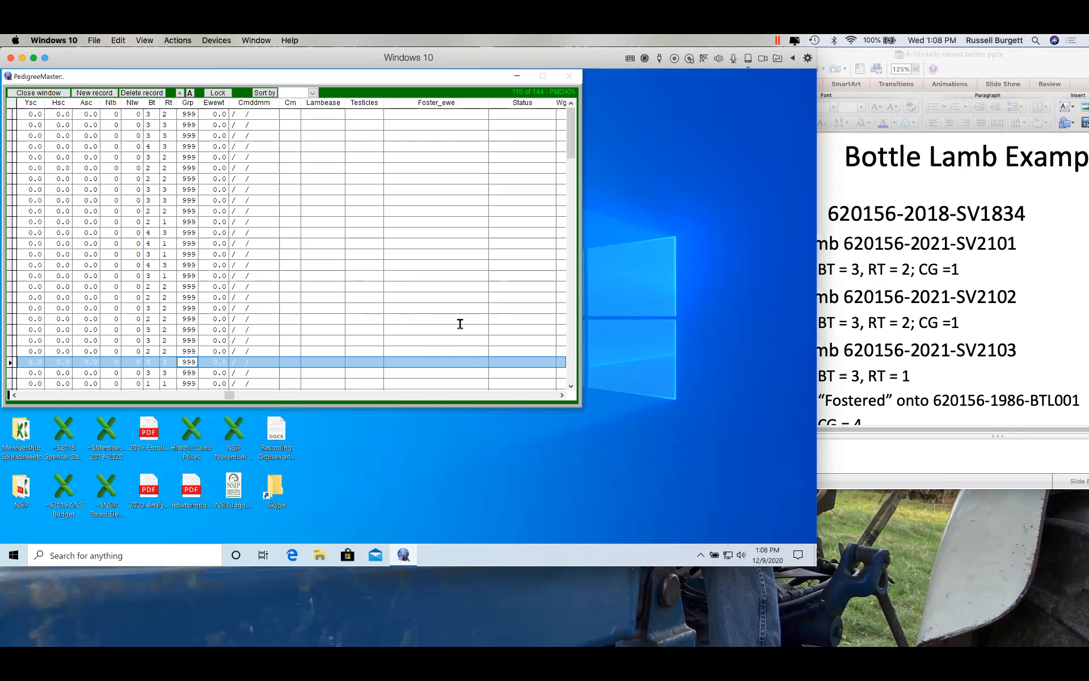
left_click(454, 363)
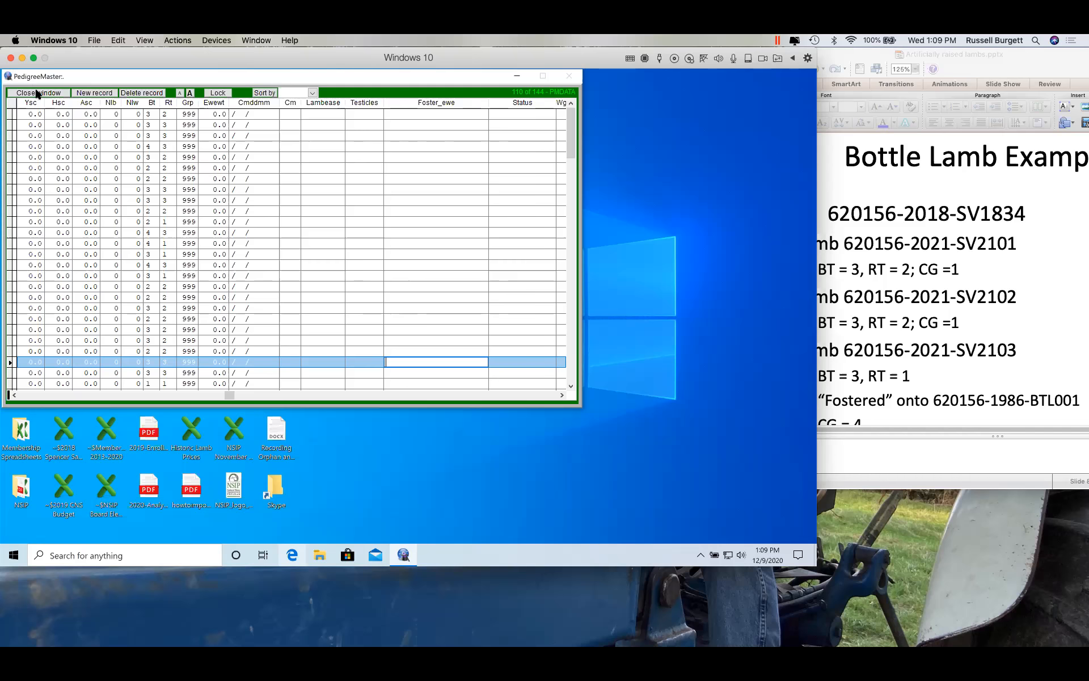
left_click(36, 92)
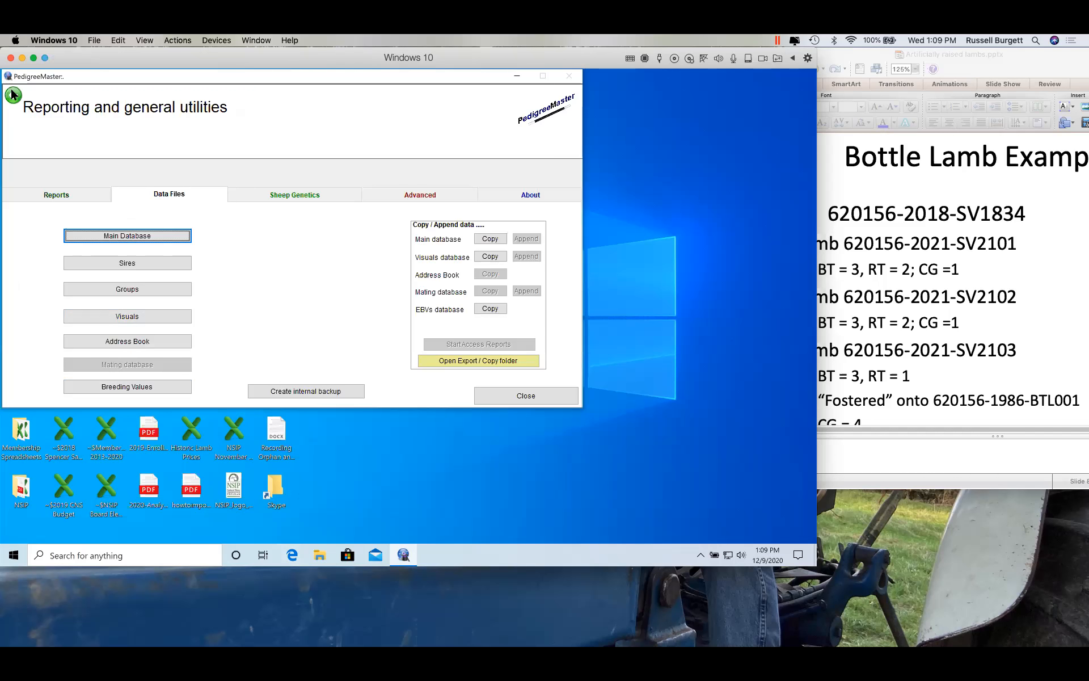
- Open the add and change records form and check the group choices for the weaning and early post-weaning weights
left_click(15, 96)
left_click(180, 257)
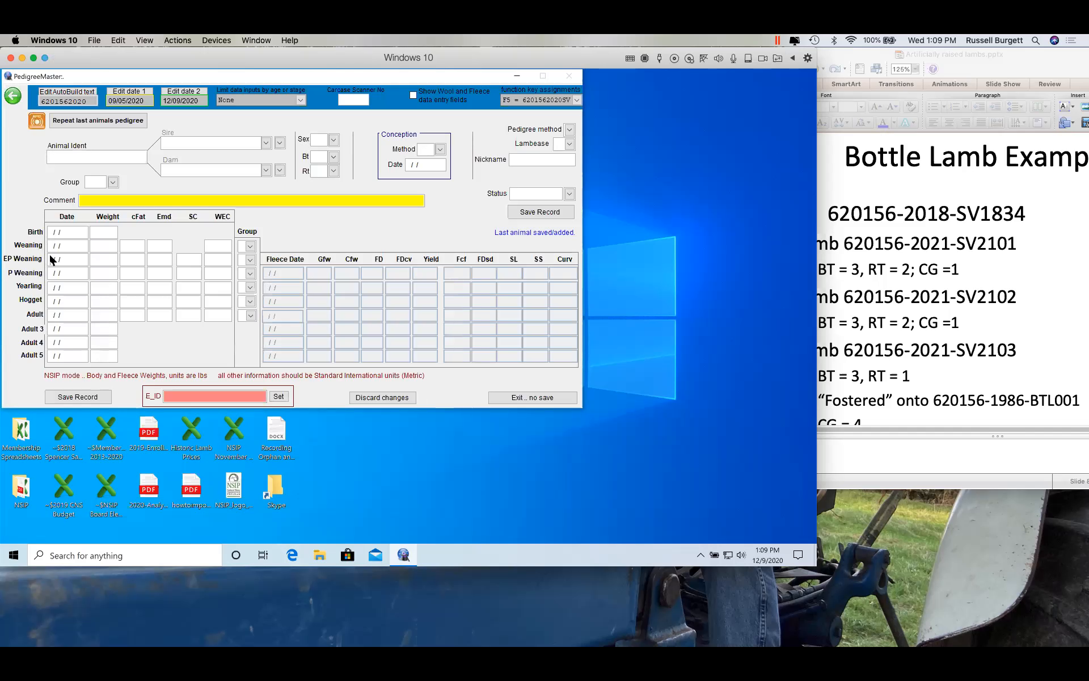
left_click(249, 245)
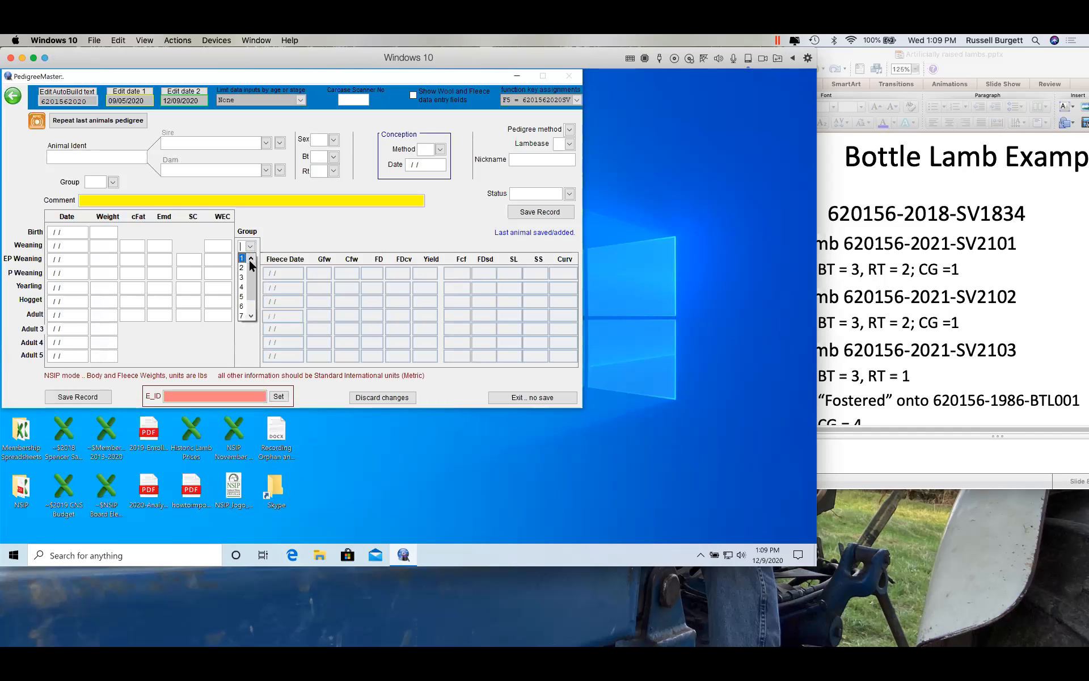
left_click(279, 230)
left_click(250, 261)
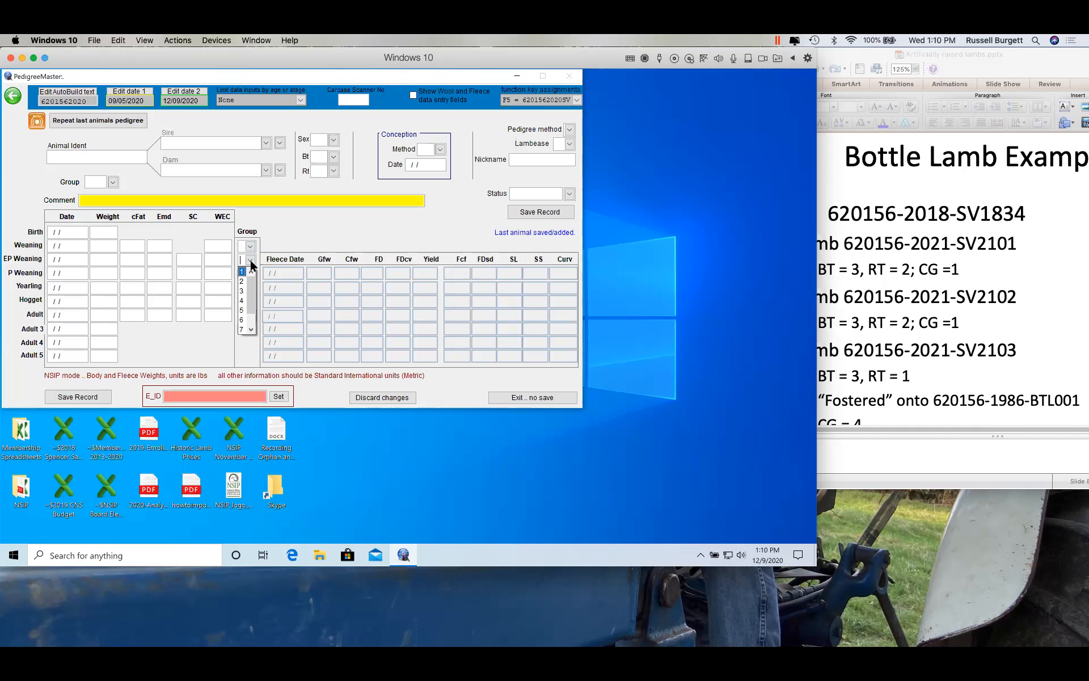
left_click(281, 243)
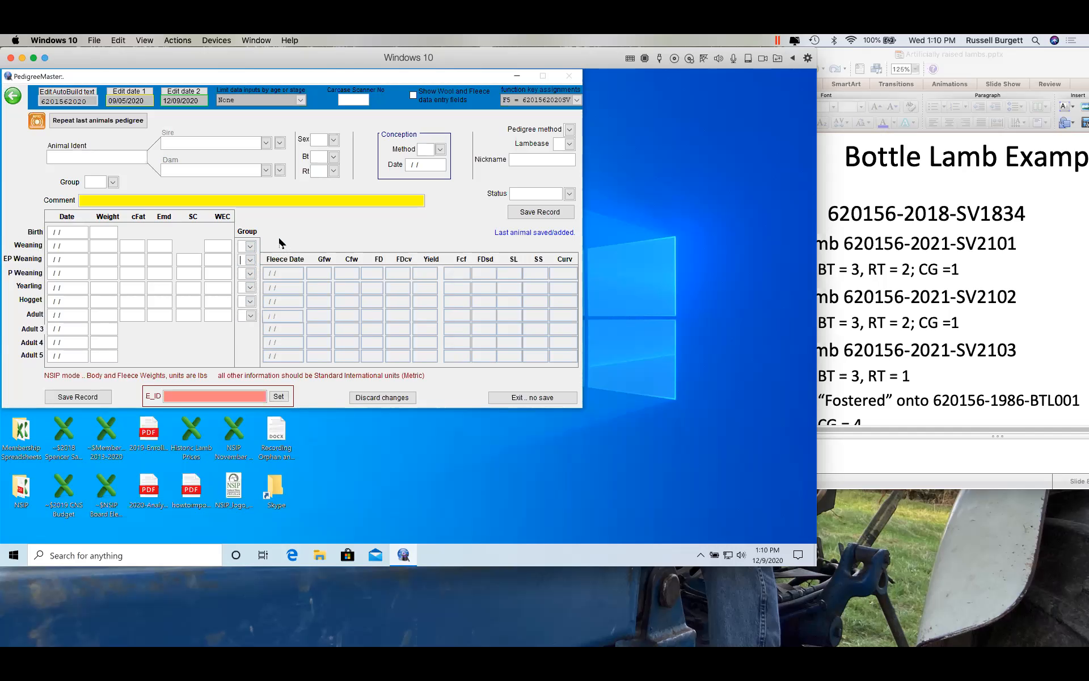